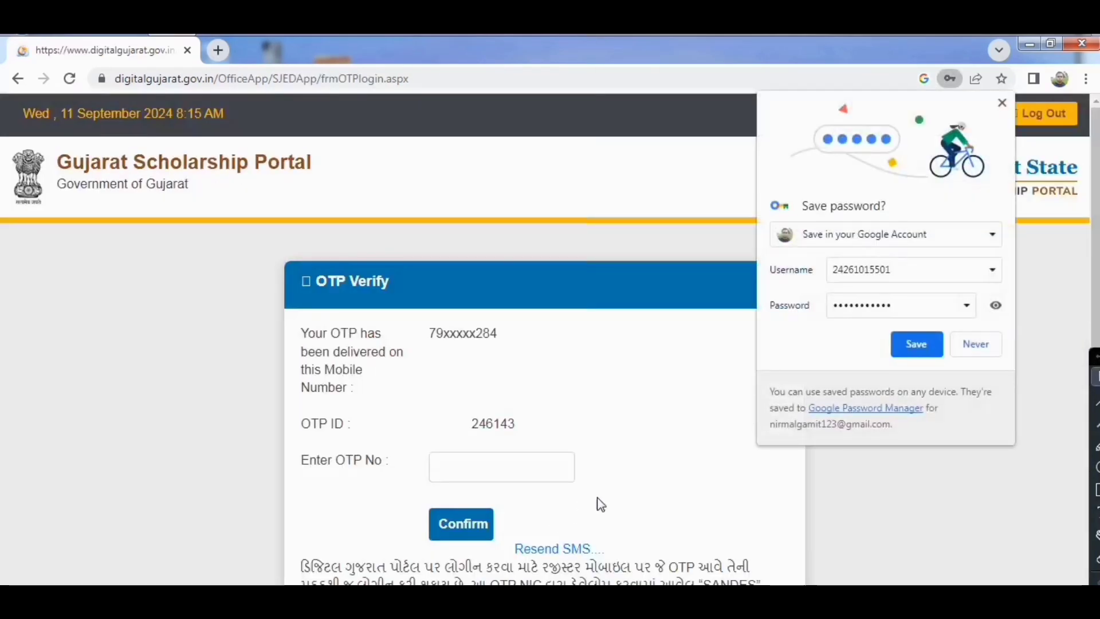
{"action": "left_click", "coordinate": [975, 346]}
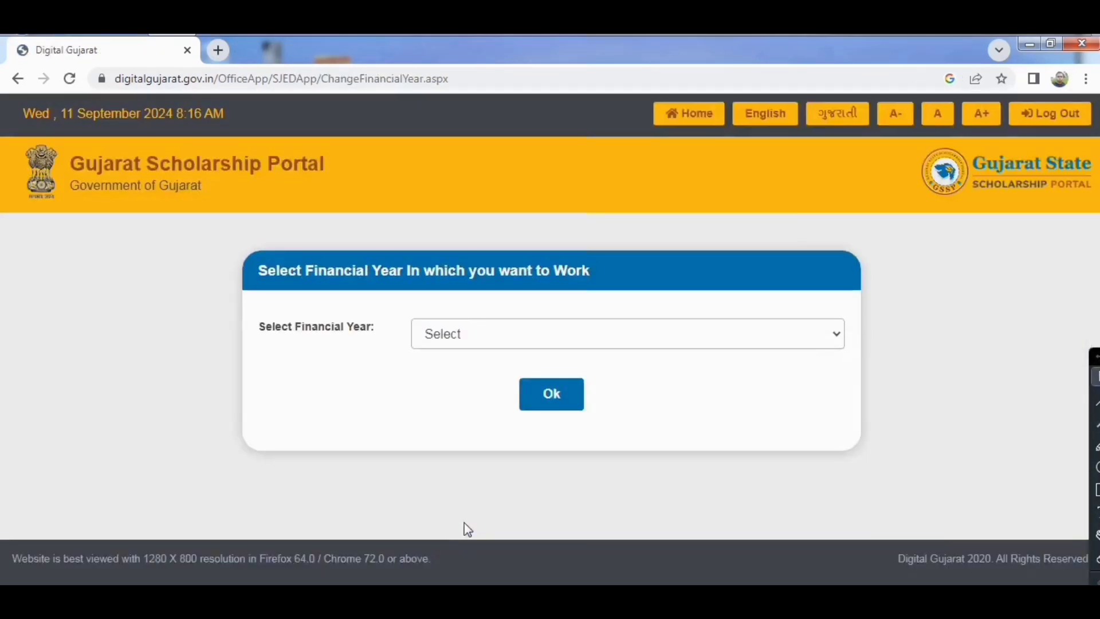
{"action": "left_click", "coordinate": [438, 335]}
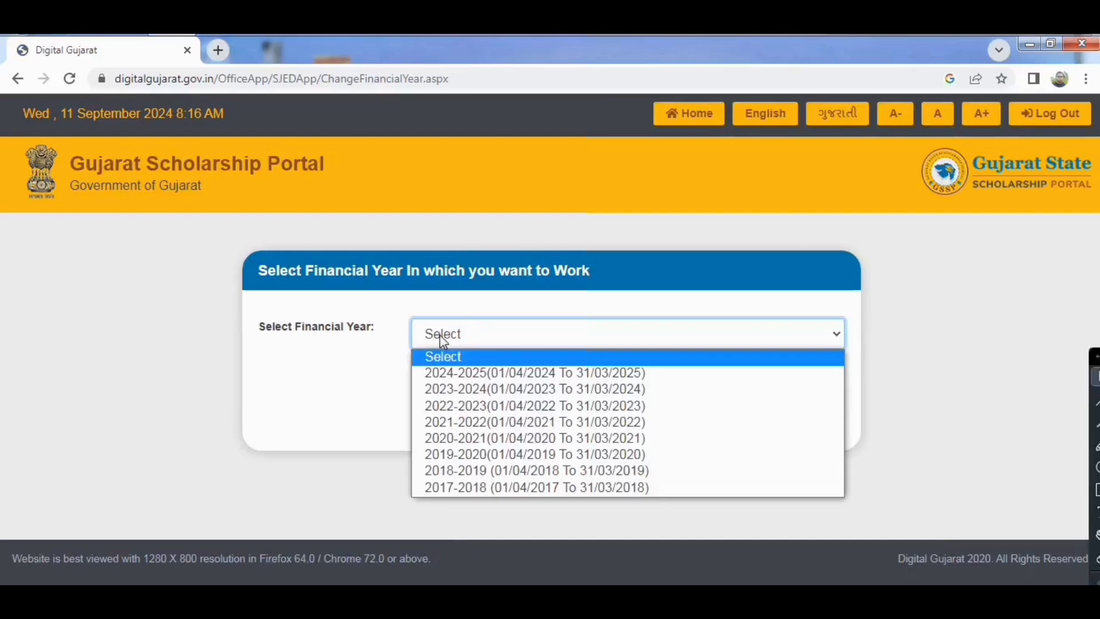
{"action": "left_click", "coordinate": [463, 374]}
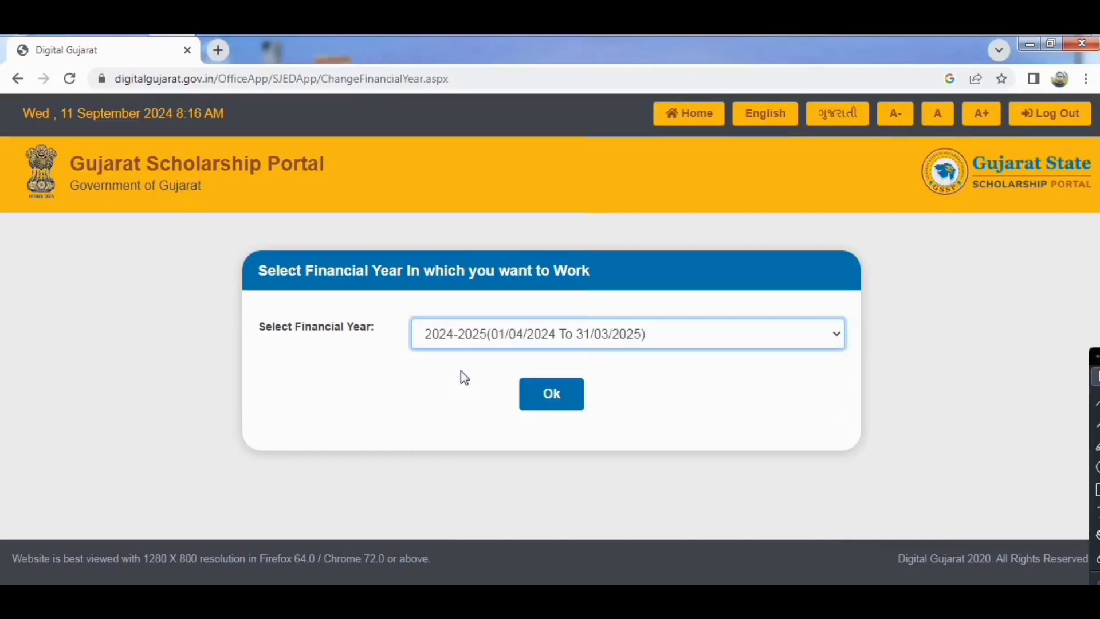
{"action": "left_click", "coordinate": [562, 405]}
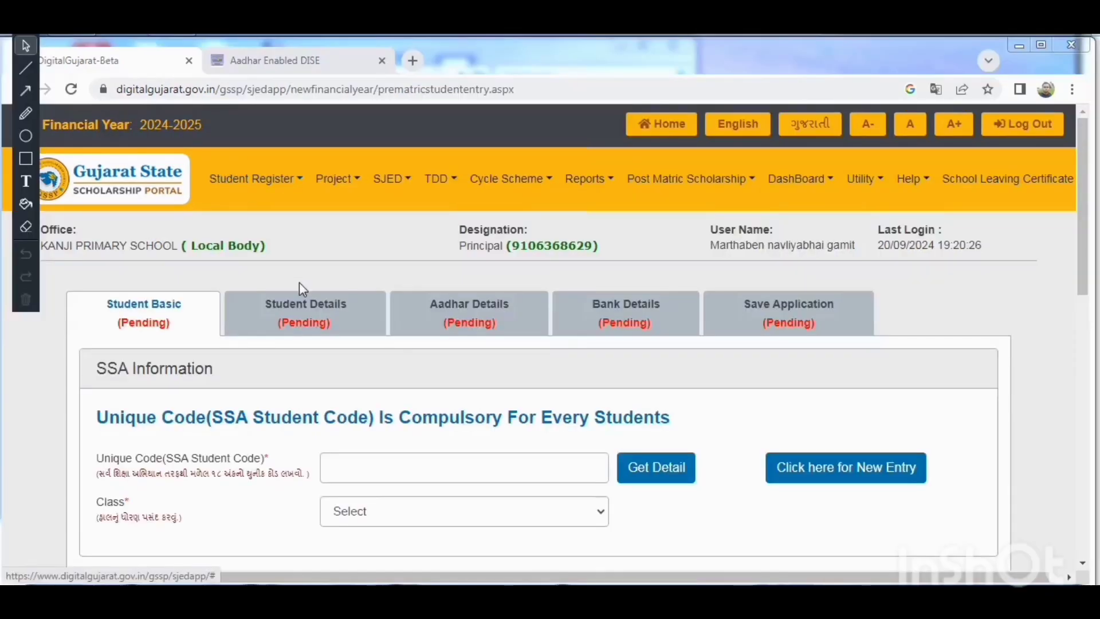
Enter the student's unique SSA code and retrieve the student's details.
{"action": "left_click", "coordinate": [380, 470]}
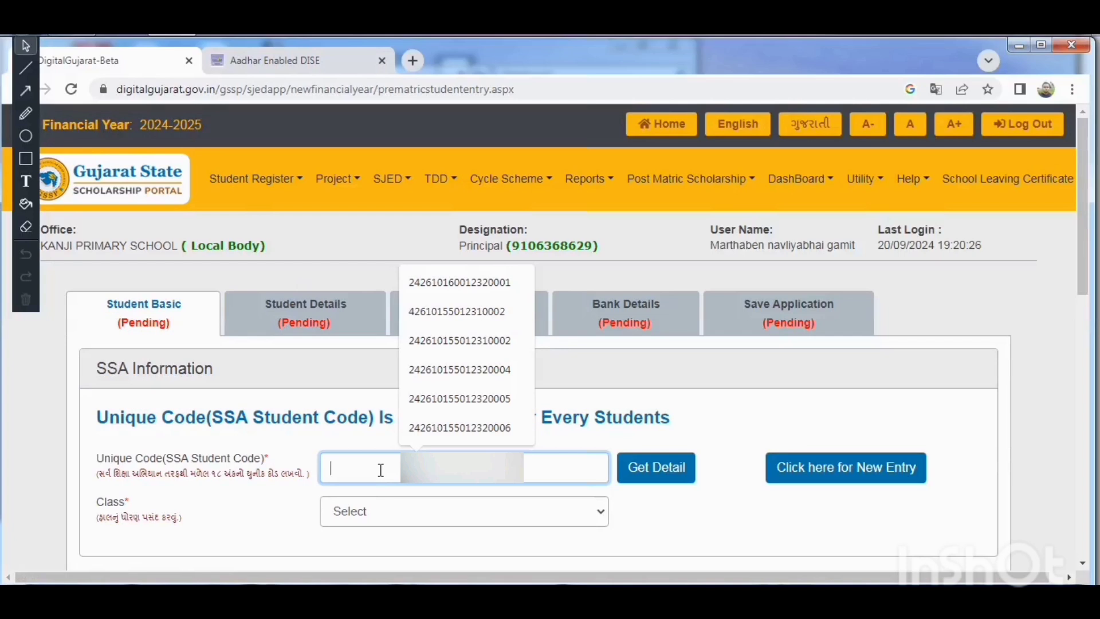
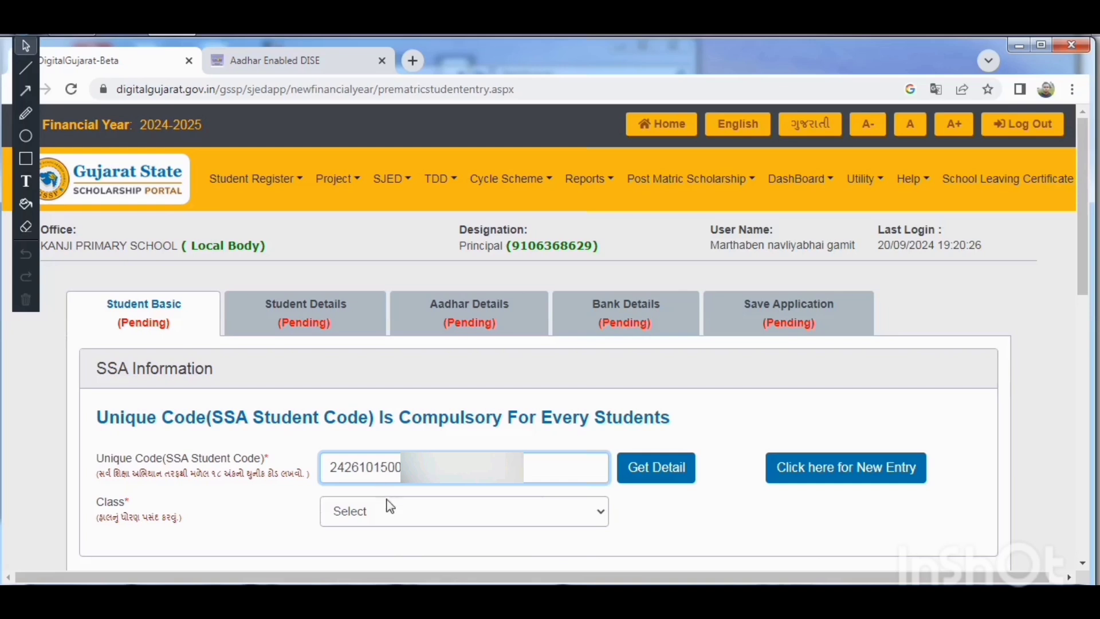
{"action": "left_click", "coordinate": [641, 470]}
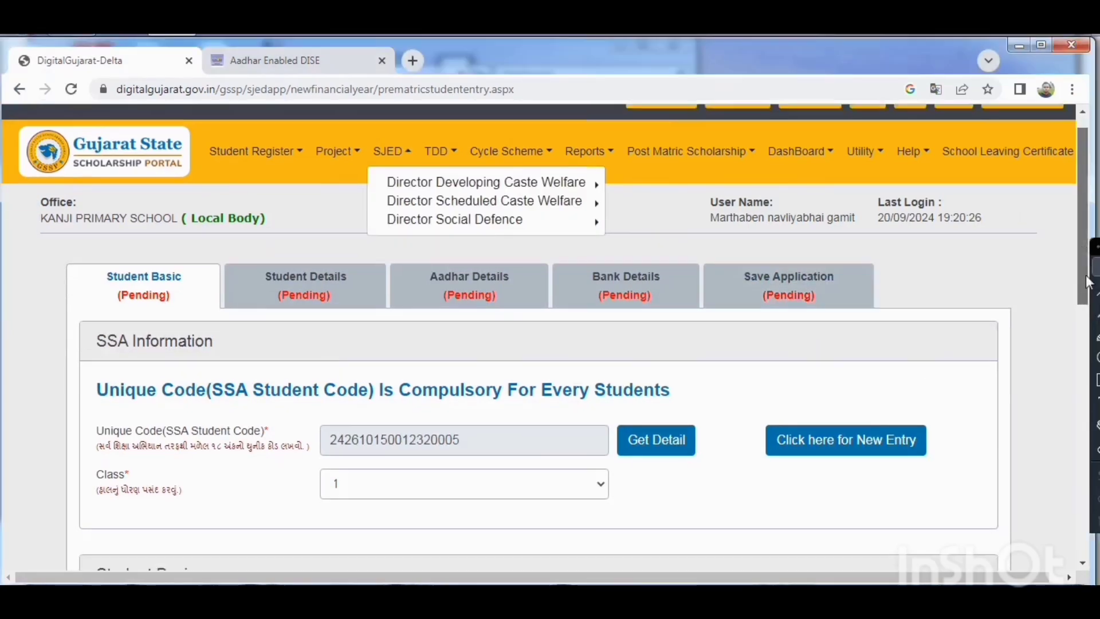
Select the student's taluka and village in the Address Details section.
{"action": "left_click_drag", "start_coordinate": [1085, 250], "coordinate": [1087, 338]}
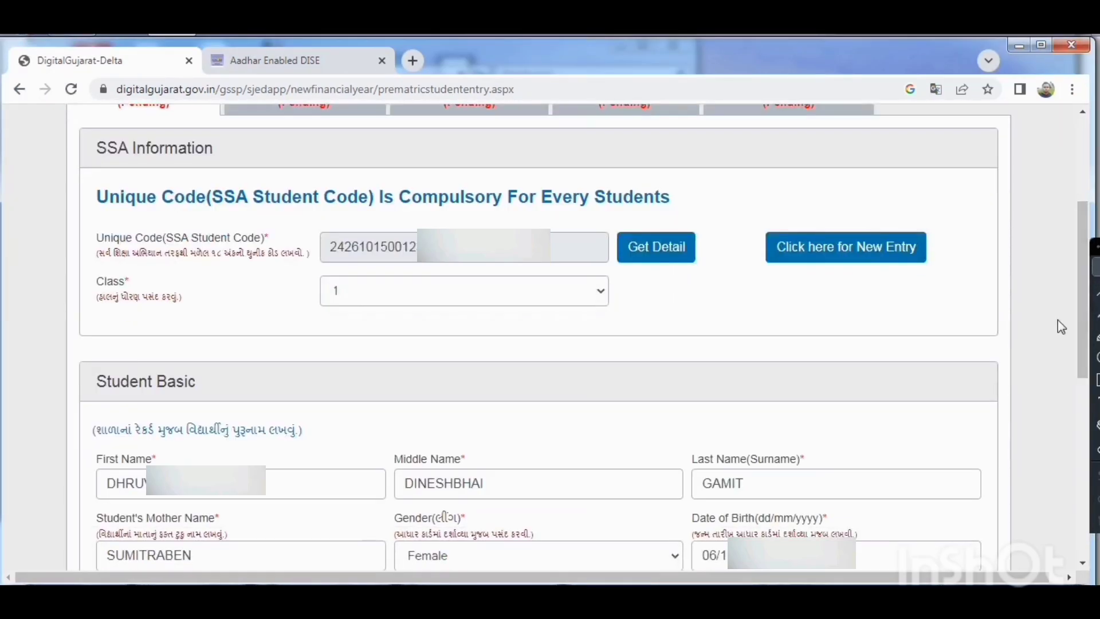
{"action": "left_click_drag", "start_coordinate": [1083, 280], "coordinate": [1087, 333]}
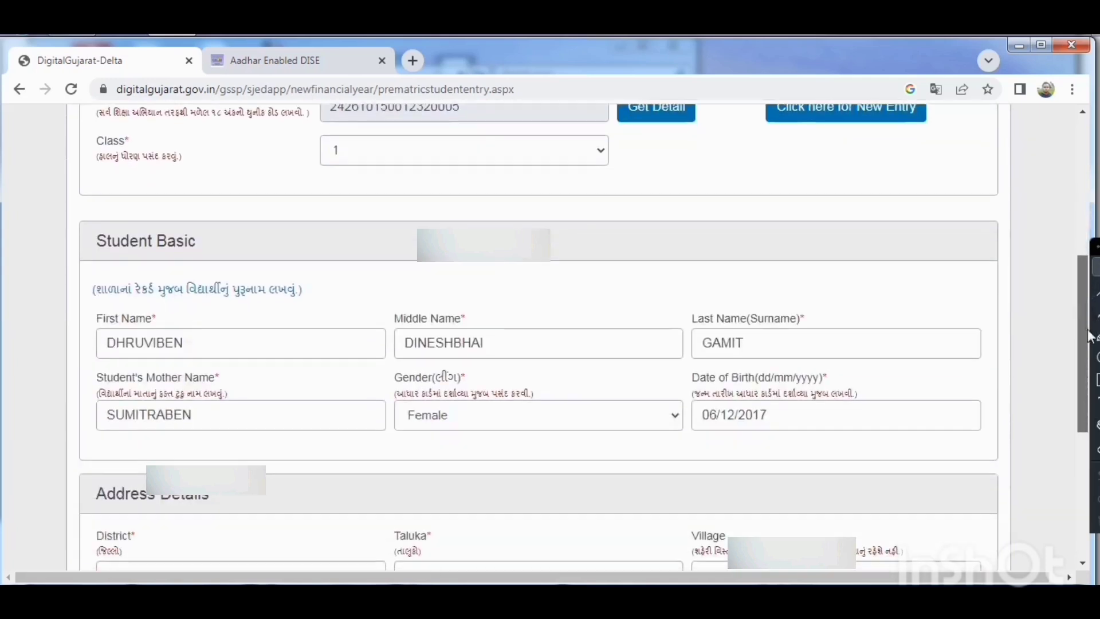
{"action": "scroll", "coordinate": [178, 480], "scroll_direction": "down", "scroll_amount": 1}
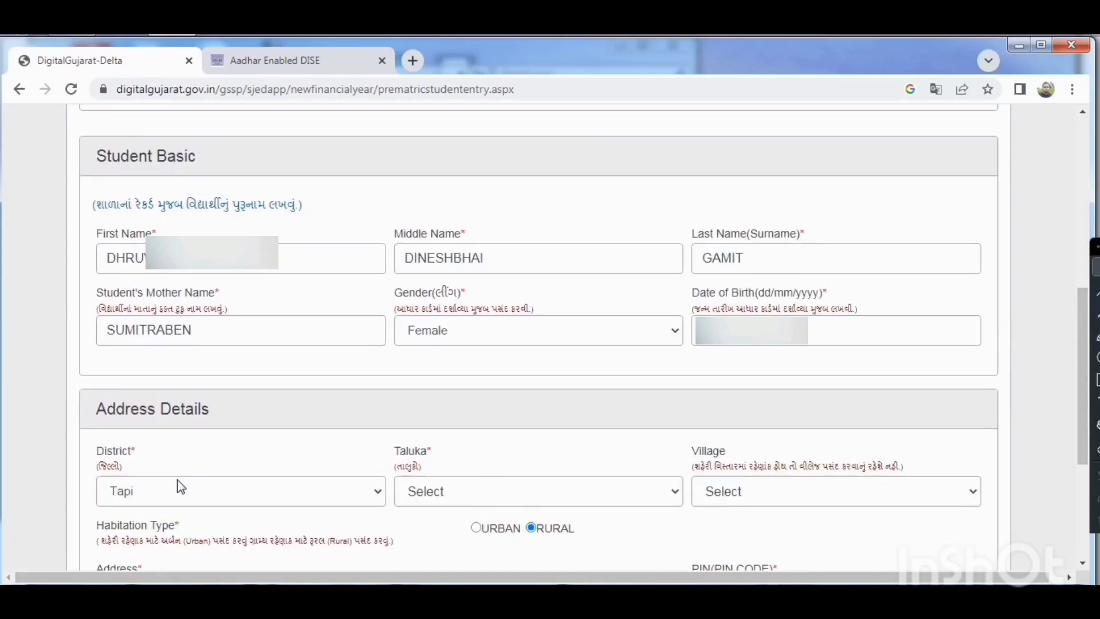
{"action": "left_click", "coordinate": [518, 504]}
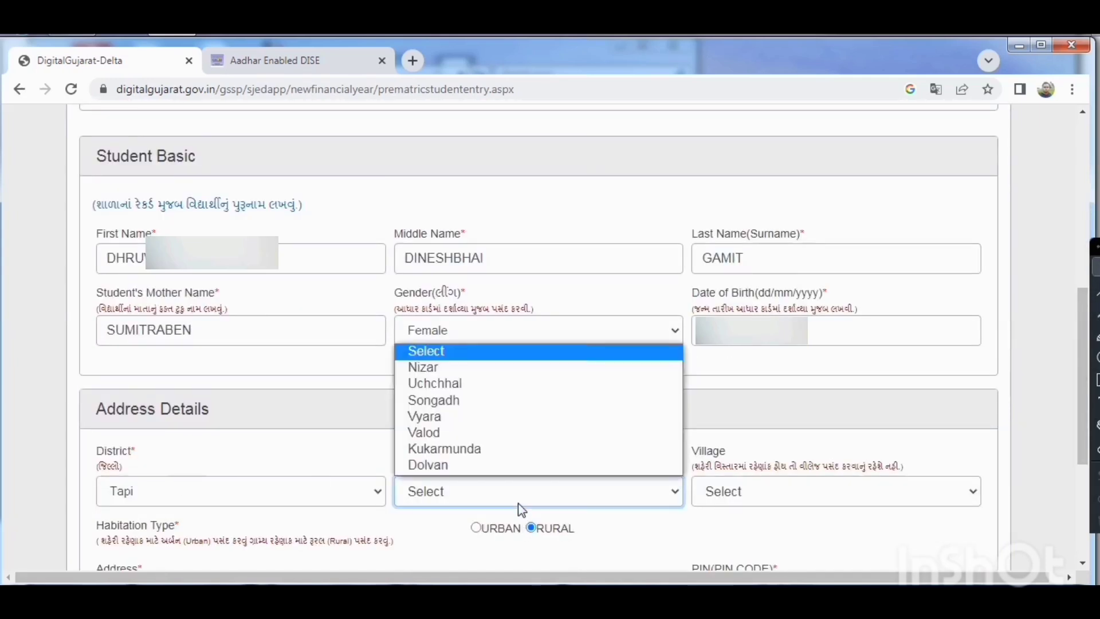
{"action": "left_click", "coordinate": [420, 401]}
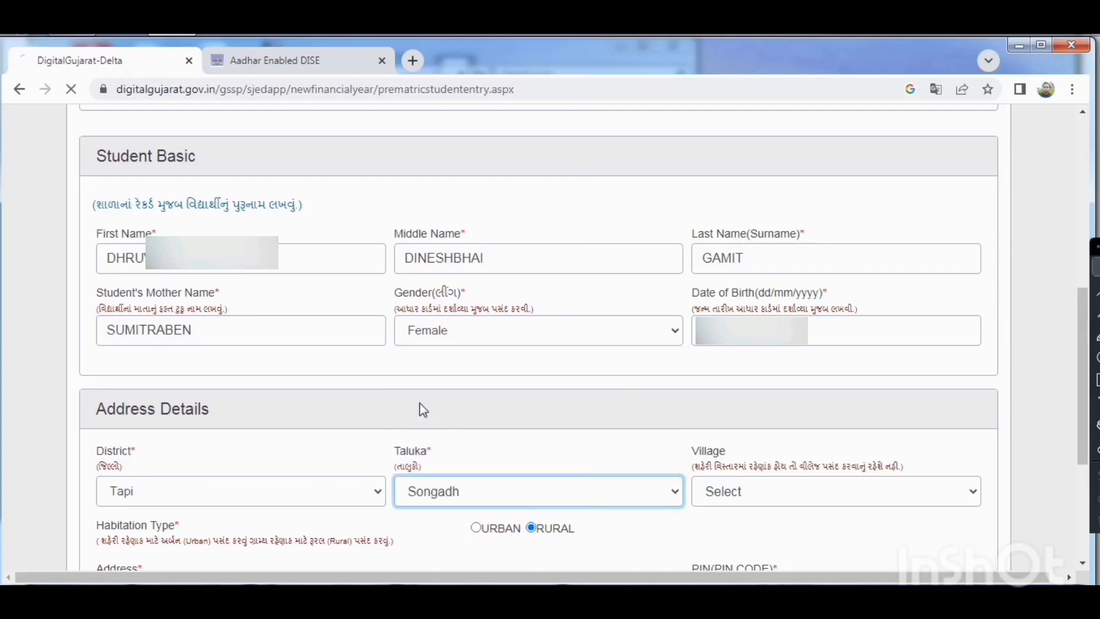
{"action": "left_click", "coordinate": [737, 494]}
{"action": "key", "text": "k"}
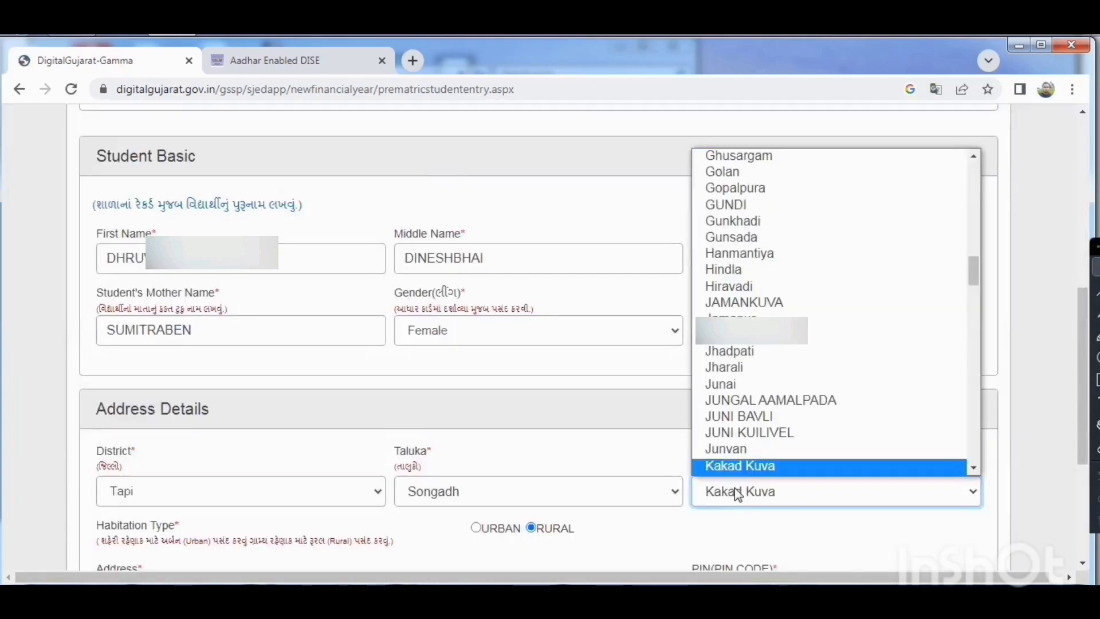
{"action": "key", "text": "n"}
{"action": "key", "text": "k"}
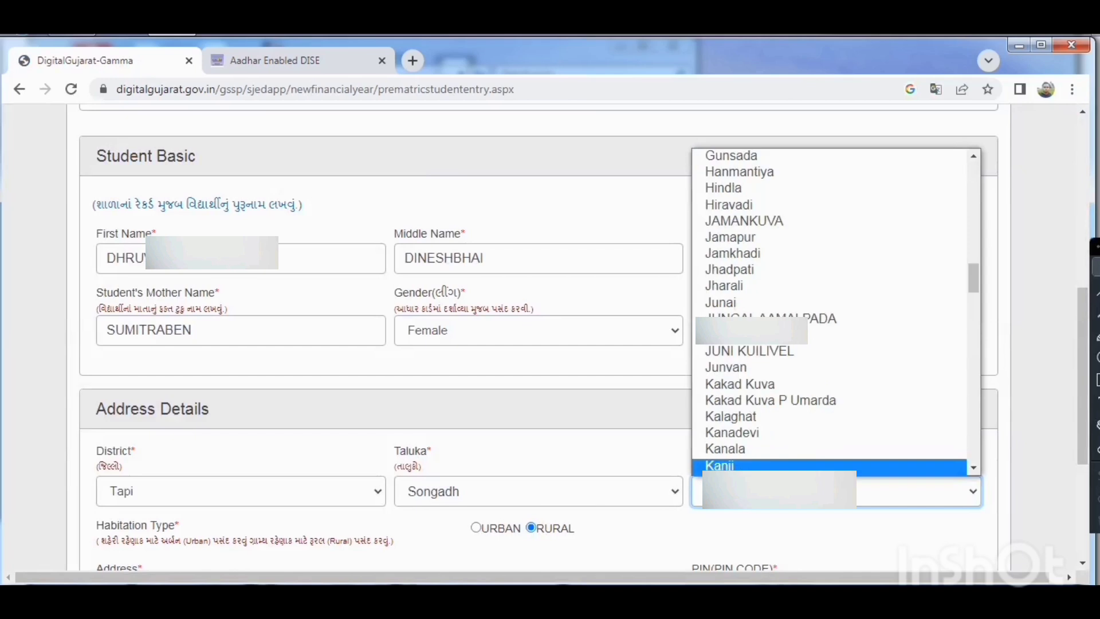
{"action": "key", "text": "Return"}
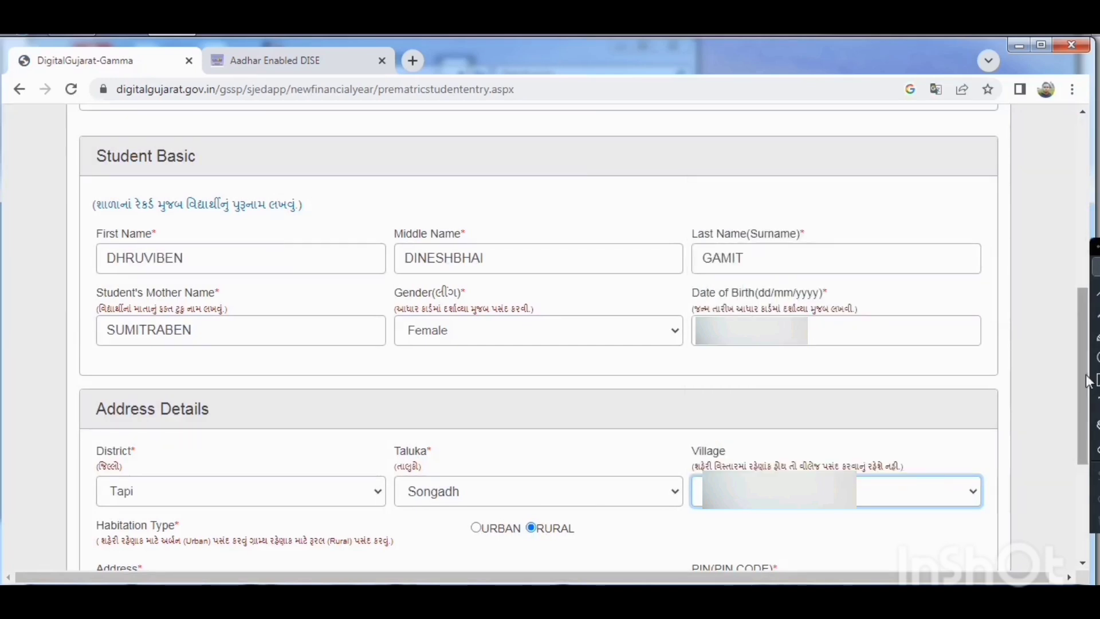
Replace the placeholder address with the student's address, fill in the postal PIN code, and save the Student Basic section.
{"action": "left_click_drag", "start_coordinate": [1087, 389], "coordinate": [1087, 473]}
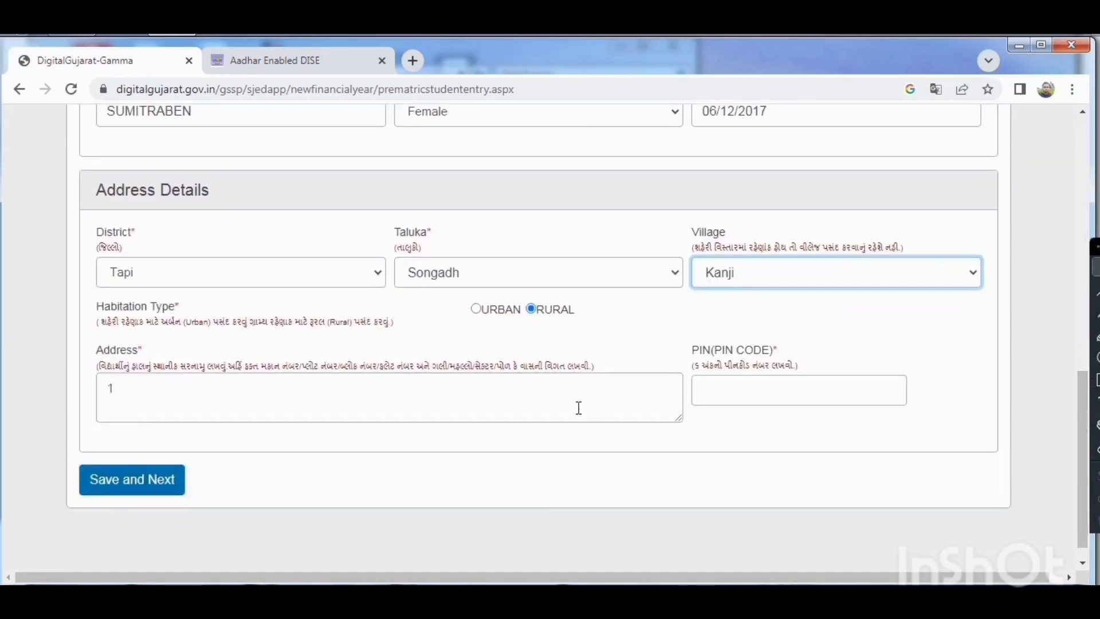
{"action": "triple_click", "coordinate": [521, 400]}
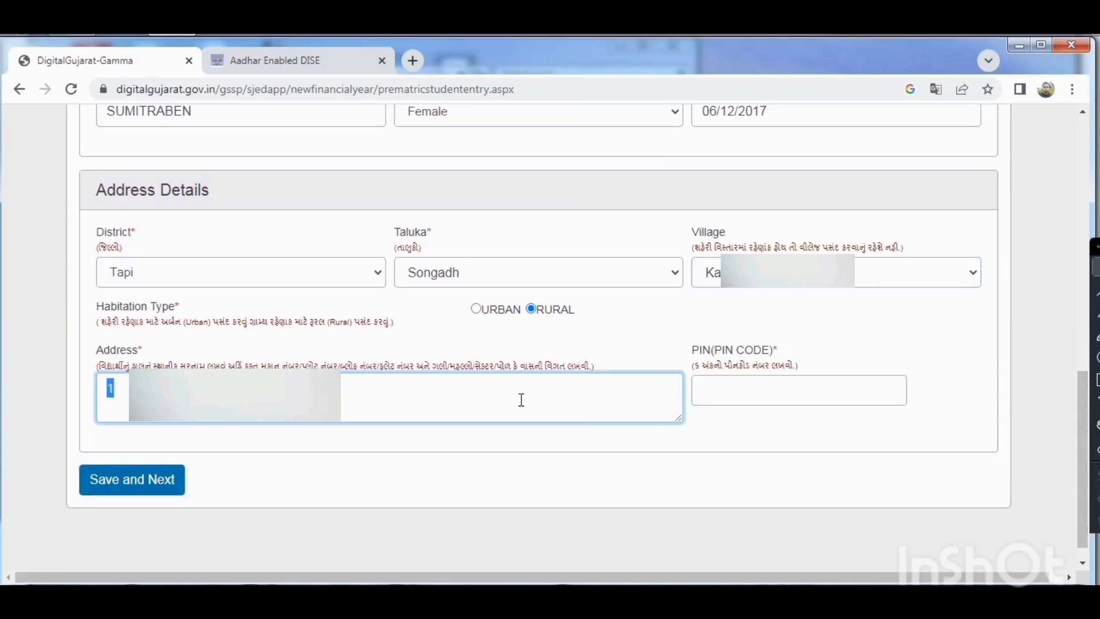
{"action": "type", "text": "At. K"}
{"action": "left_click", "coordinate": [745, 396]}
{"action": "type", "text": "39"}
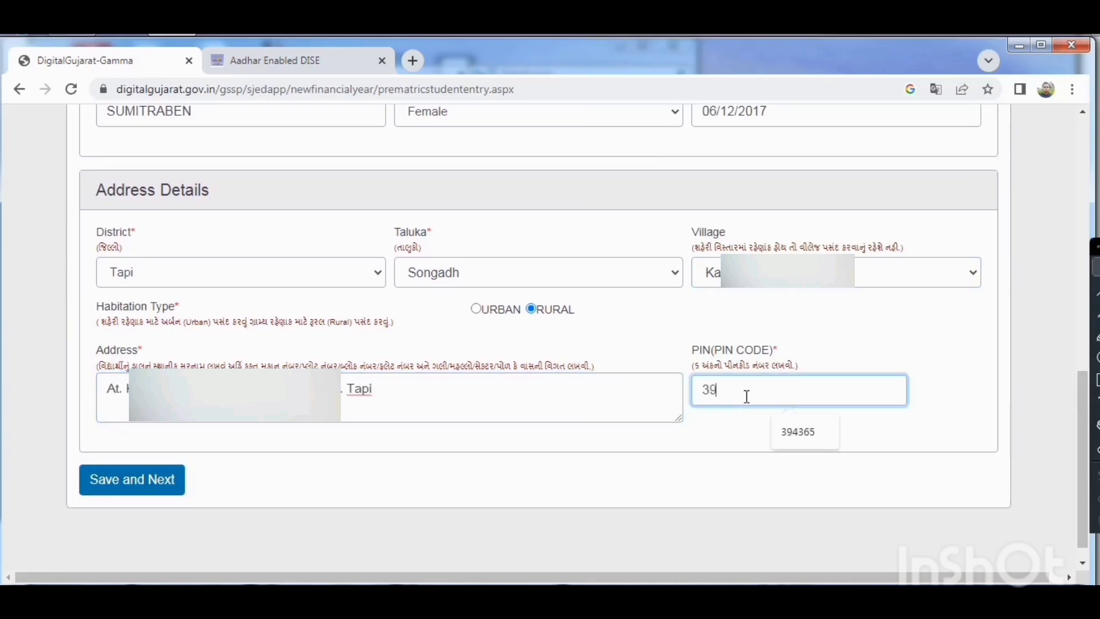
{"action": "type", "text": "4365"}
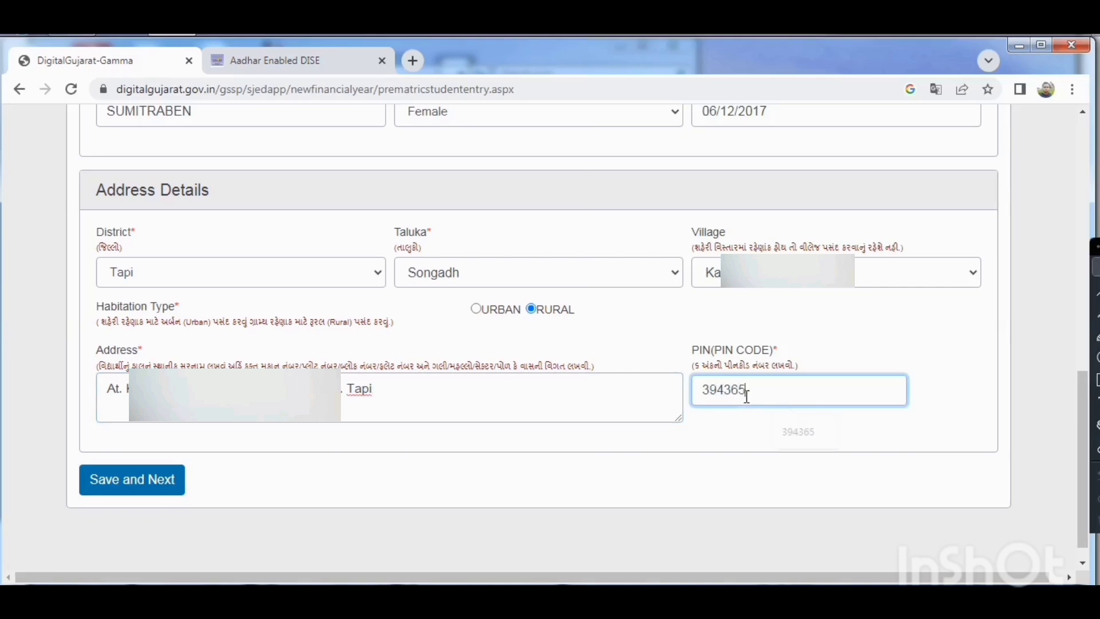
{"action": "left_click", "coordinate": [119, 486]}
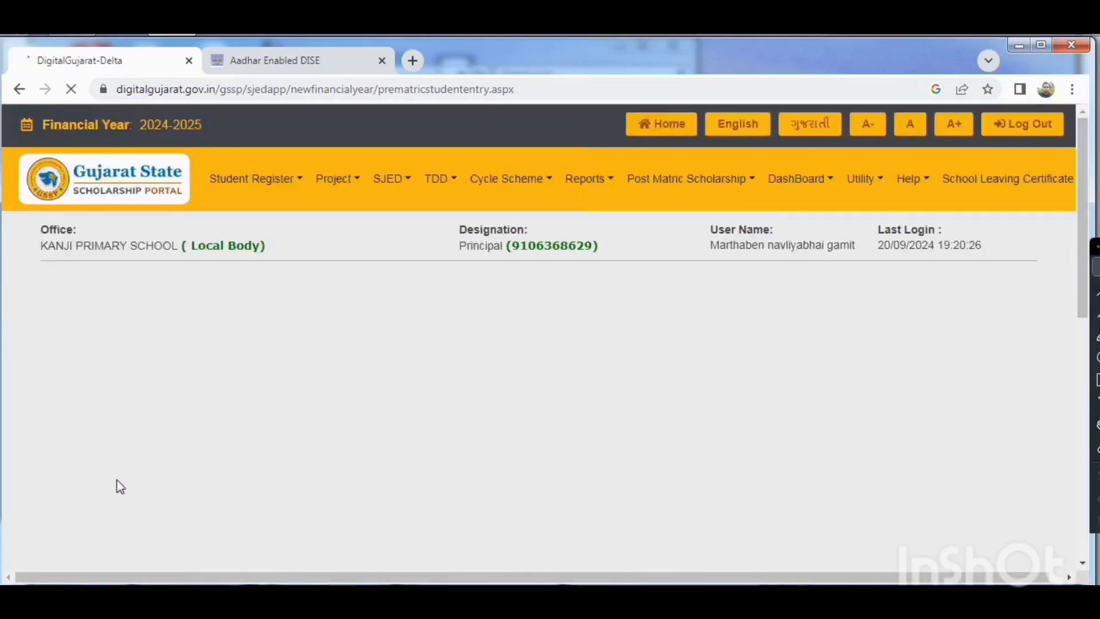
Set the father/guardian occupation type to Other(Other) and the father's occupation to FARMER.
{"action": "left_click", "coordinate": [687, 203]}
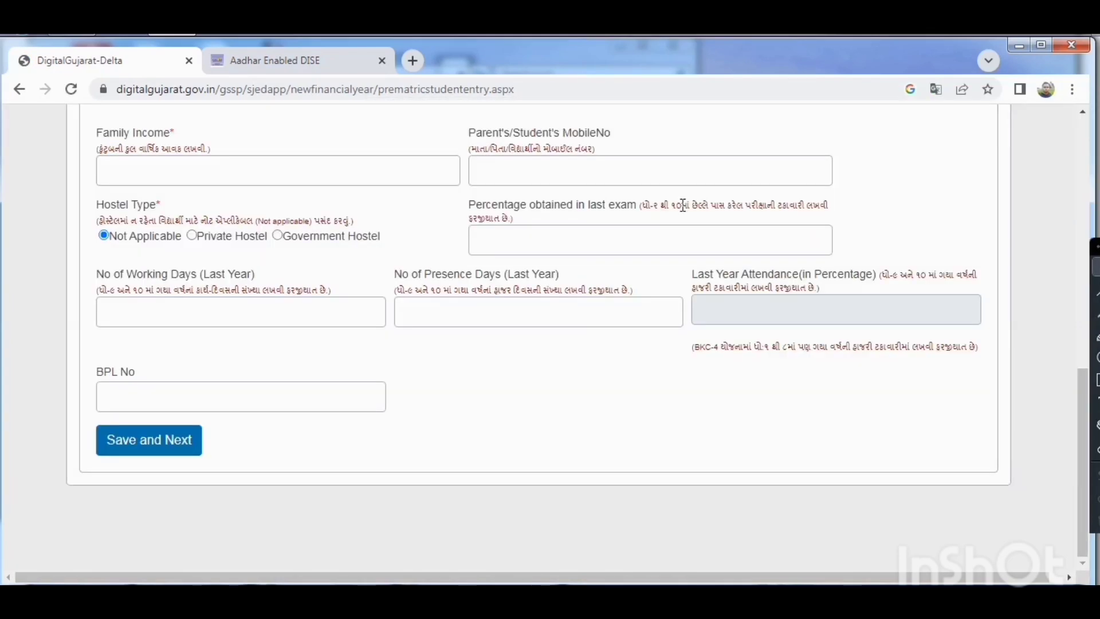
{"action": "left_click_drag", "start_coordinate": [1083, 404], "coordinate": [1084, 218]}
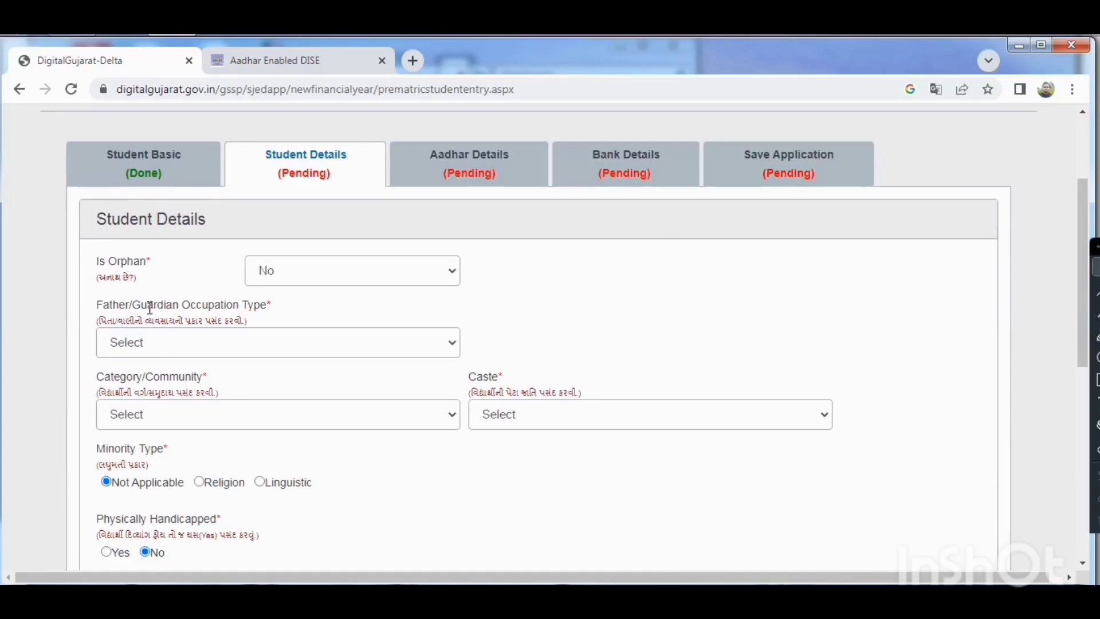
{"action": "left_click", "coordinate": [162, 344]}
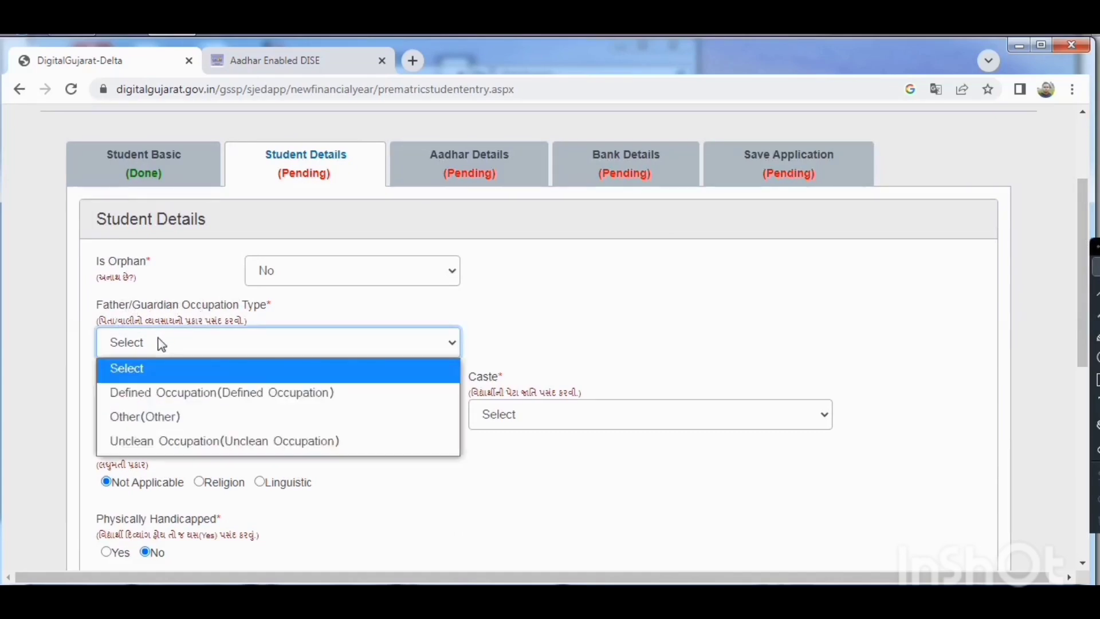
{"action": "left_click", "coordinate": [122, 419]}
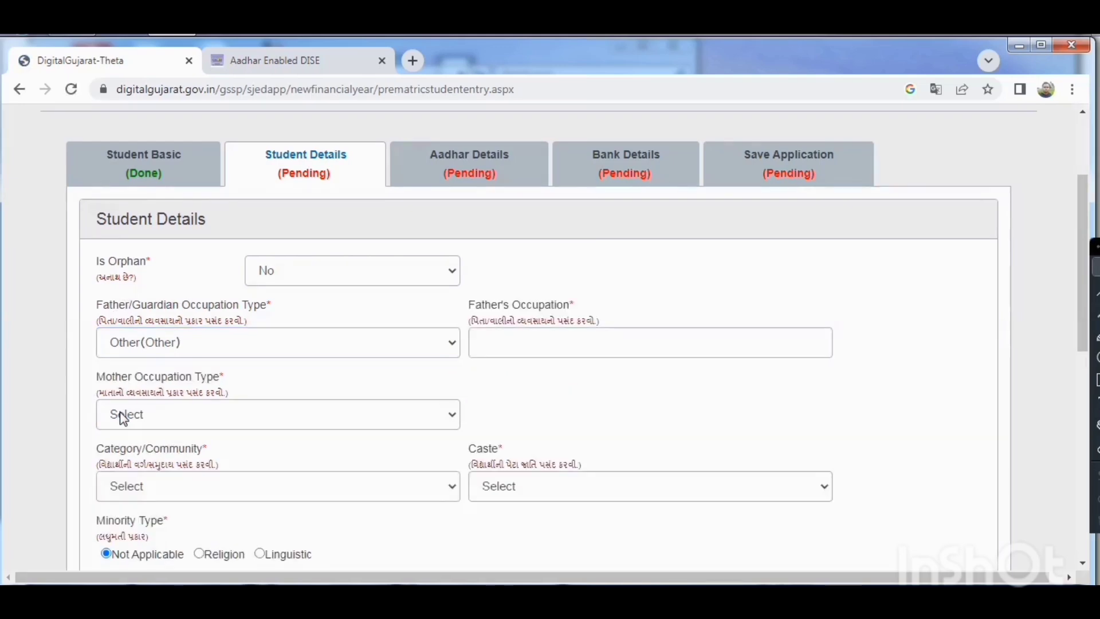
{"action": "left_click", "coordinate": [515, 344]}
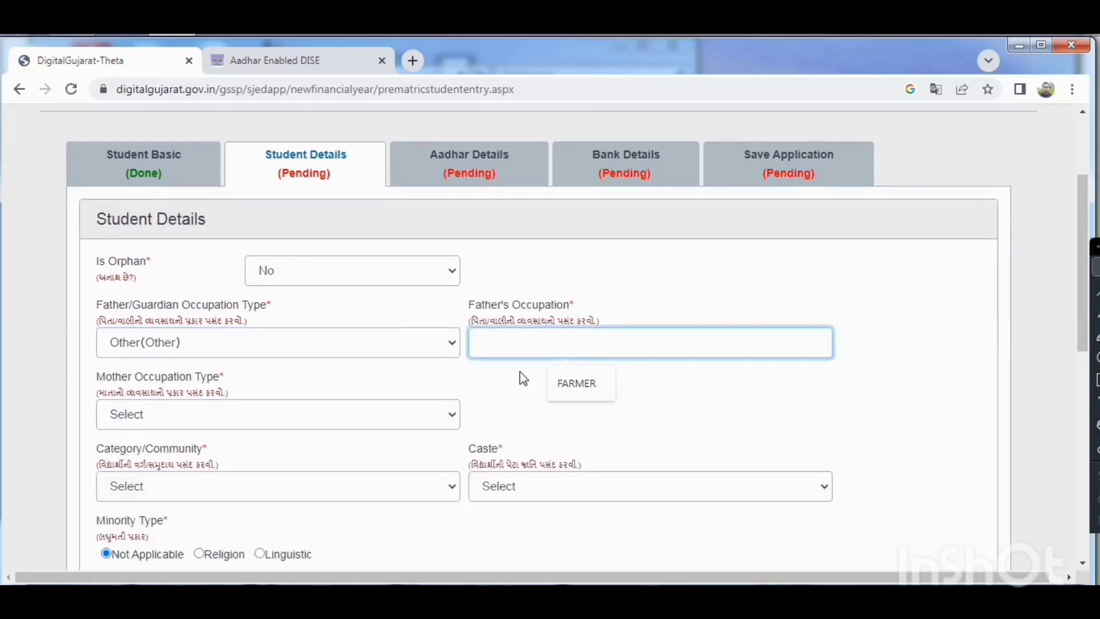
{"action": "left_click", "coordinate": [576, 383]}
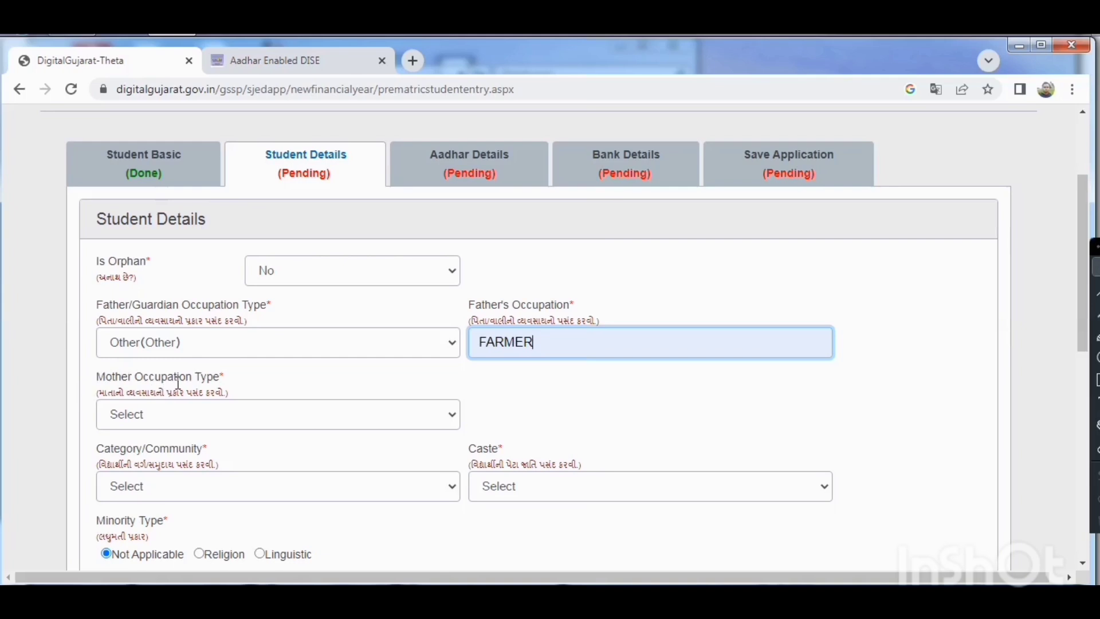
Set the mother occupation type to Other(Other) and the mother's occupation to HOUSE WIFE.
{"action": "left_click", "coordinate": [126, 422]}
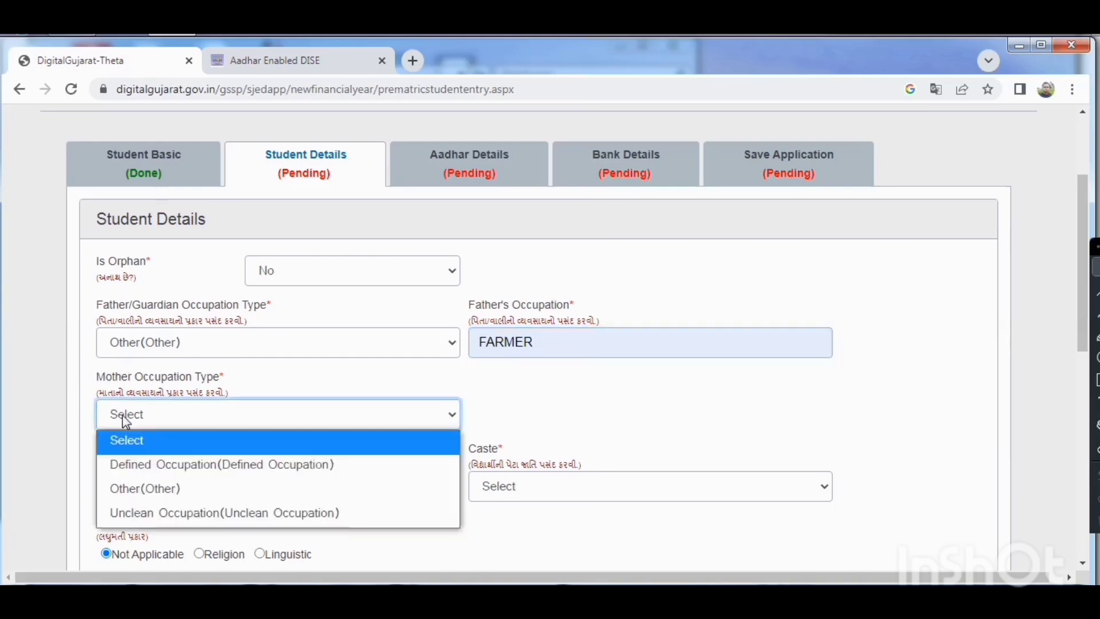
{"action": "left_click", "coordinate": [148, 502]}
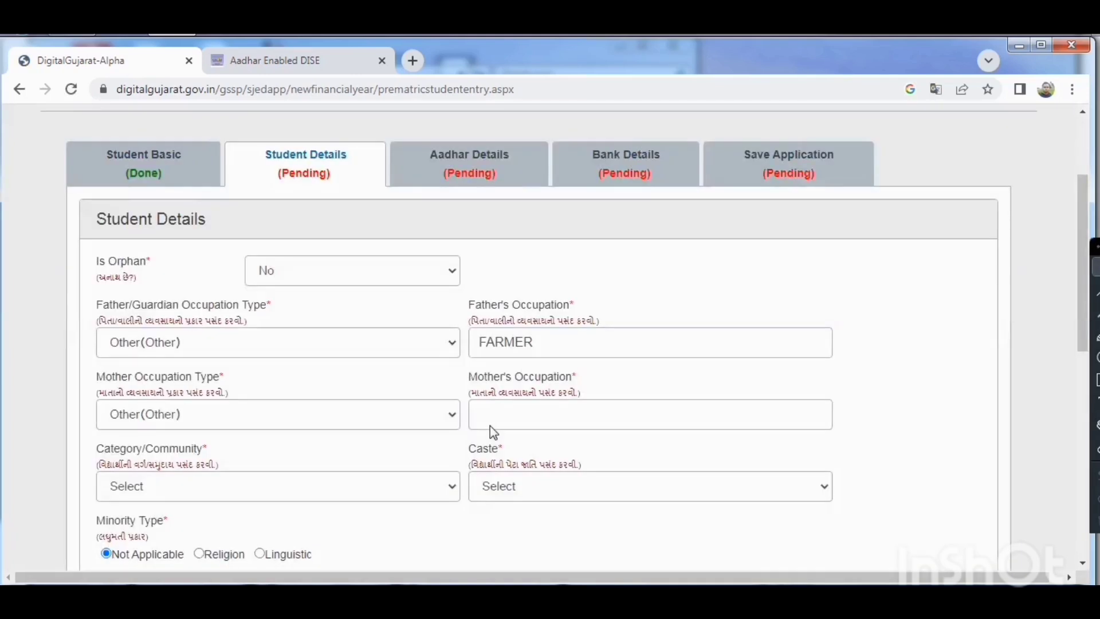
{"action": "left_click", "coordinate": [491, 426]}
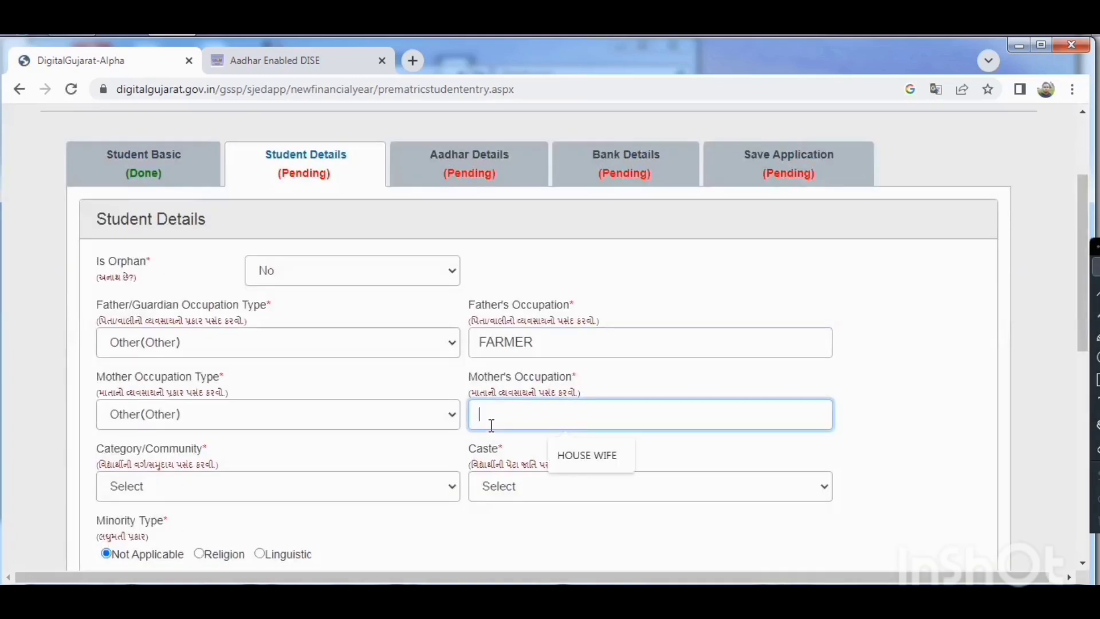
{"action": "left_click", "coordinate": [576, 459]}
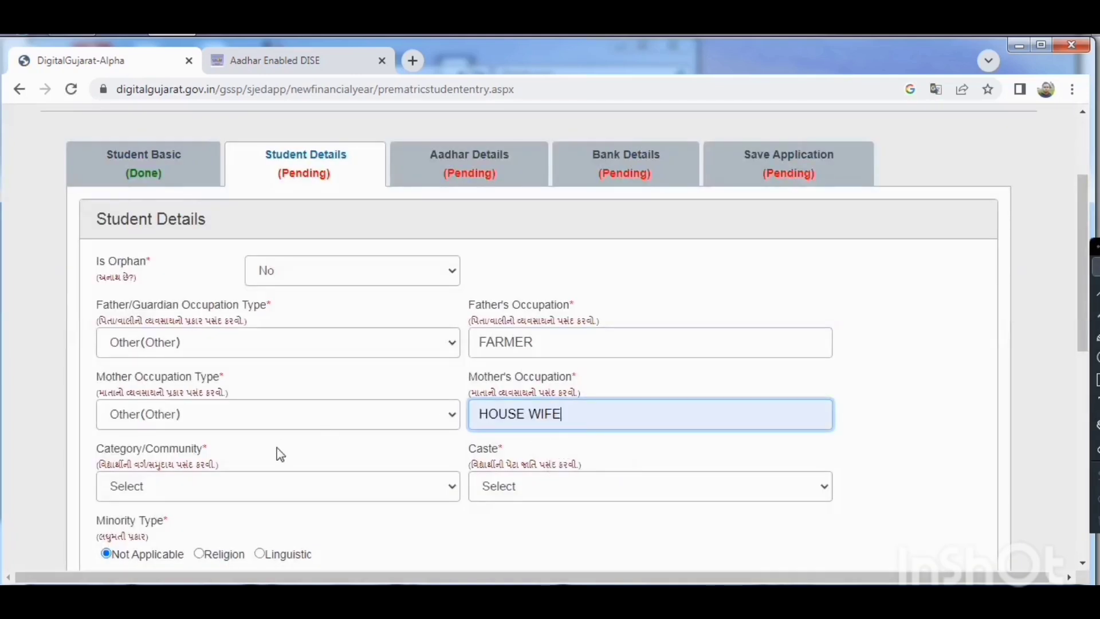
Set the student's category to ST(અનુસૂચિત જન જાતિ) and the caste to Gamit(ગામિત).
{"action": "left_click", "coordinate": [151, 487]}
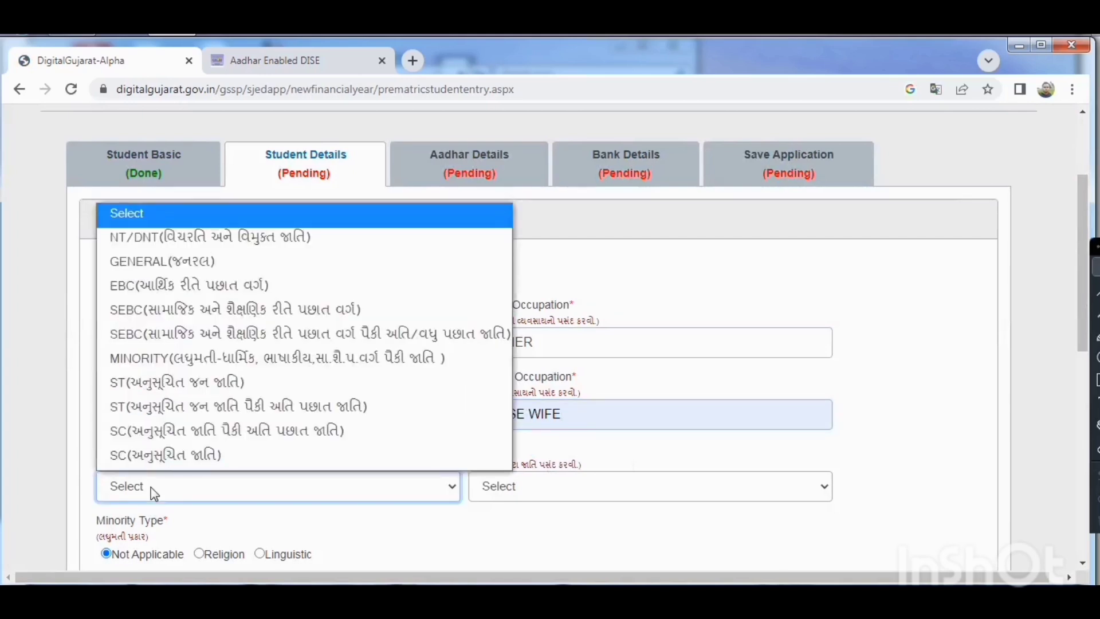
{"action": "left_click", "coordinate": [165, 390]}
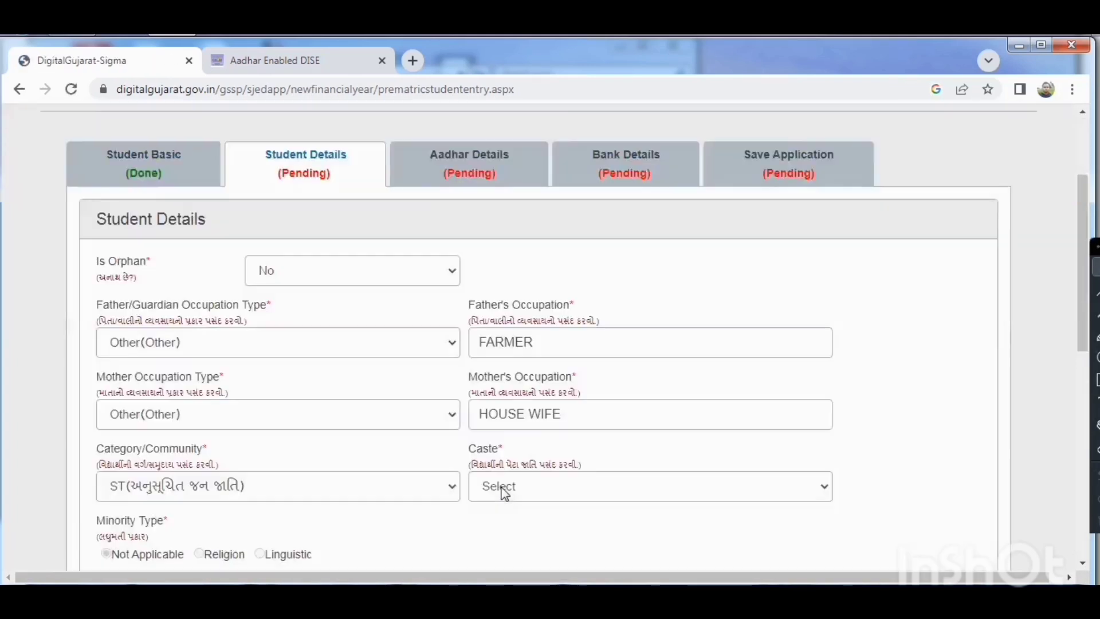
{"action": "left_click", "coordinate": [504, 492]}
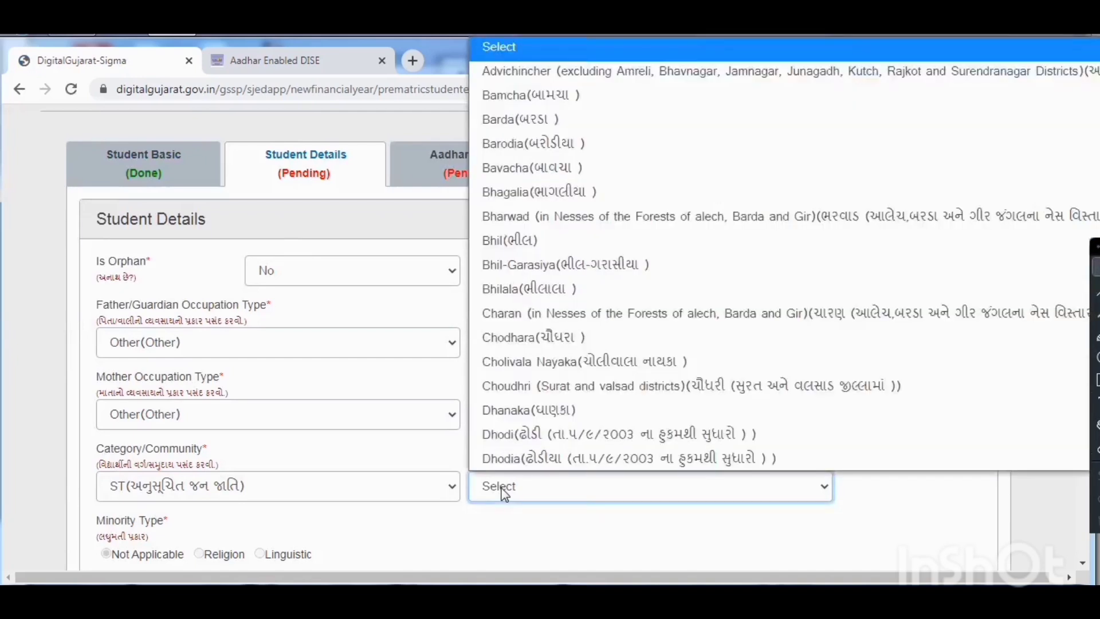
{"action": "key", "text": "g"}
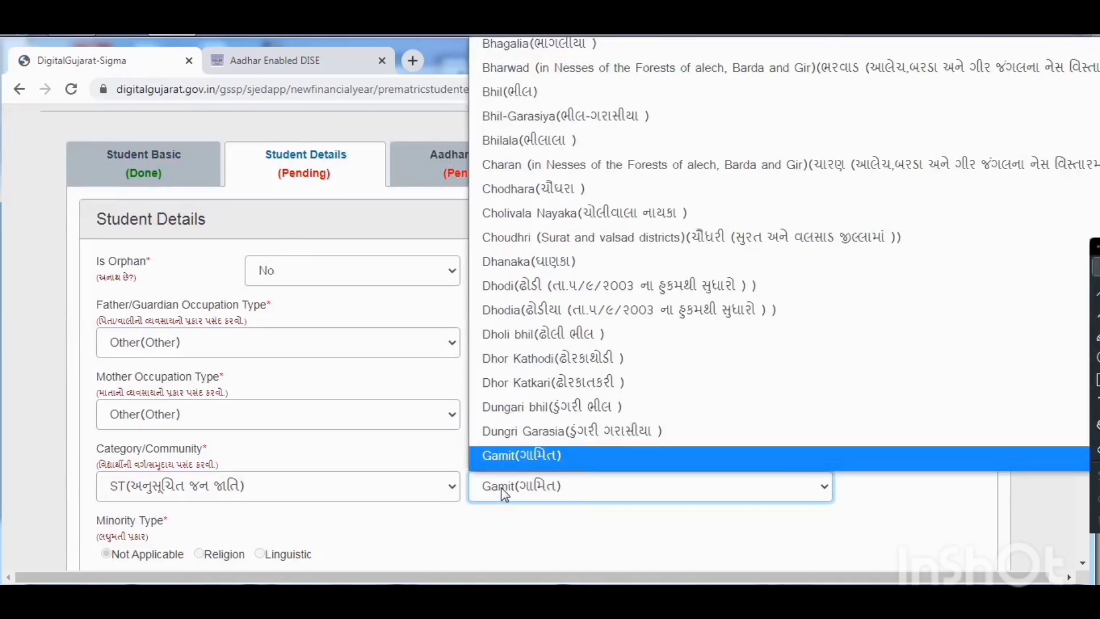
{"action": "key", "text": "Return"}
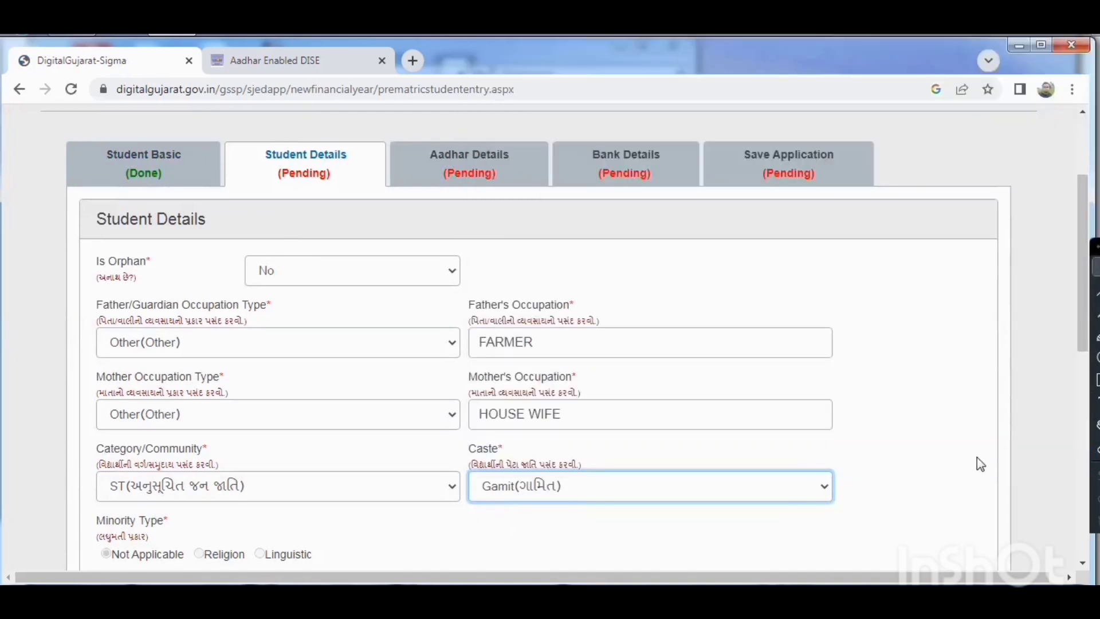
Enter a family income of 25000 in the Student Details section.
{"action": "left_click_drag", "start_coordinate": [1094, 319], "coordinate": [1091, 413]}
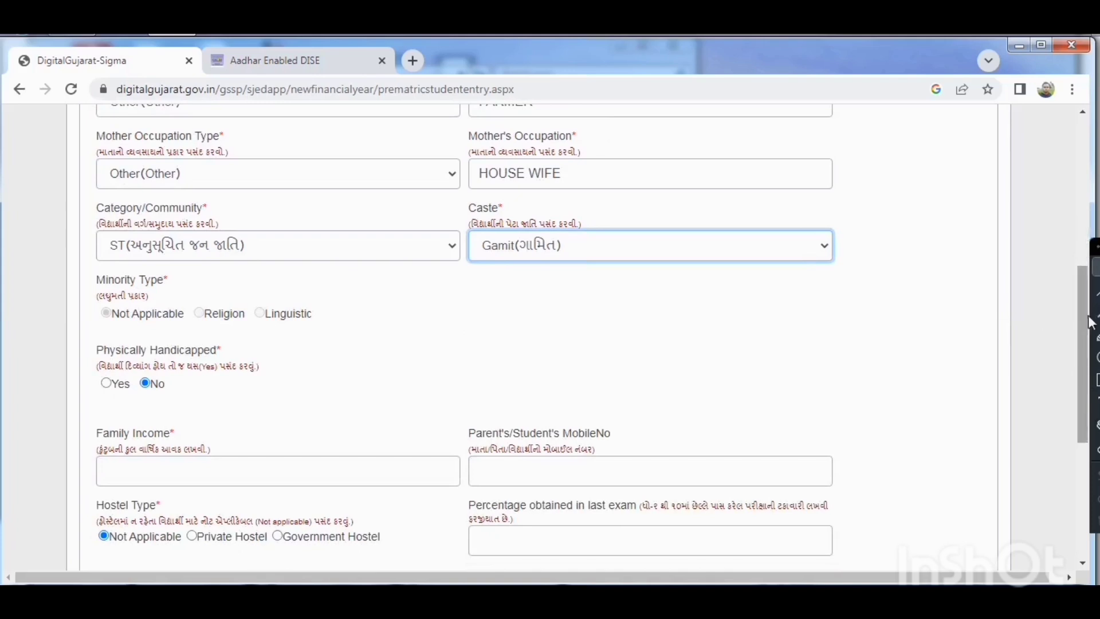
{"action": "left_click_drag", "start_coordinate": [1091, 323], "coordinate": [1090, 400]}
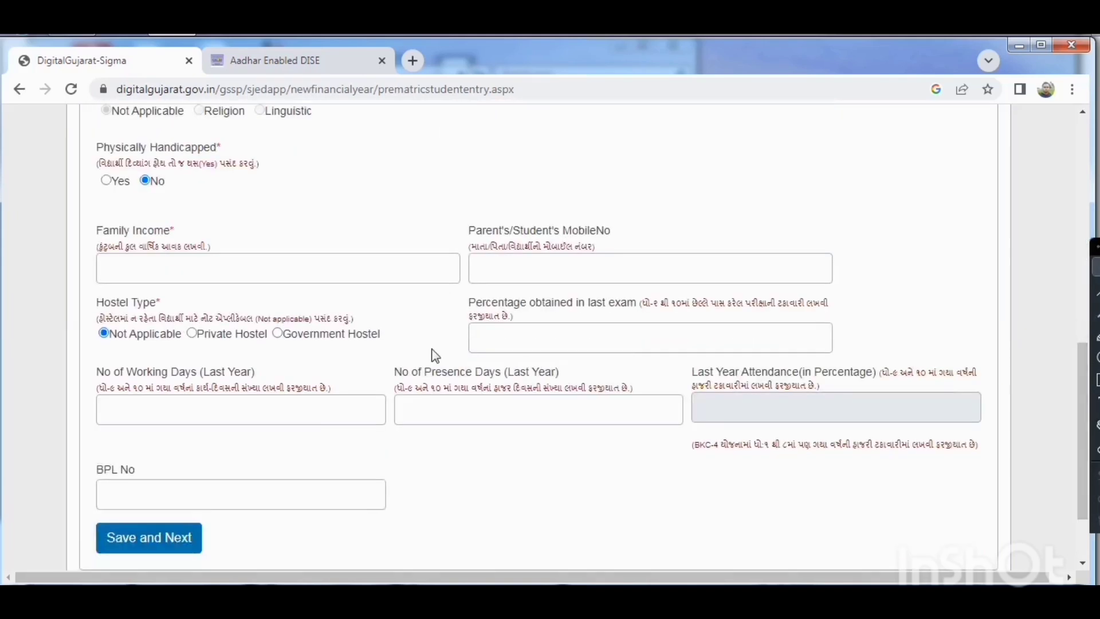
{"action": "left_click", "coordinate": [391, 280]}
{"action": "type", "text": "25000"}
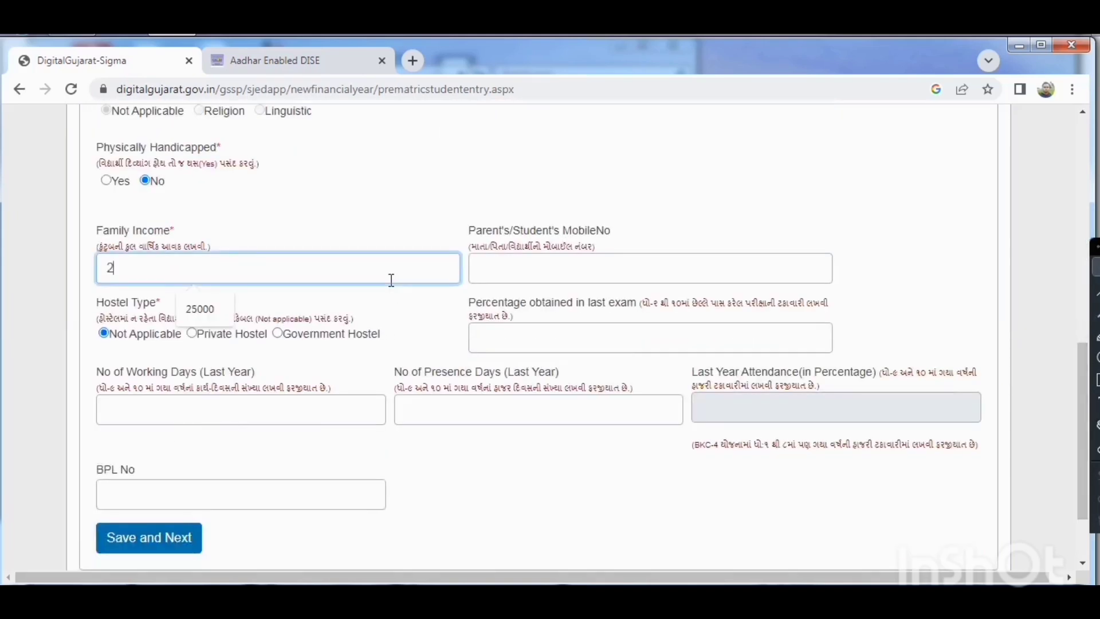
{"action": "left_click", "coordinate": [683, 267]}
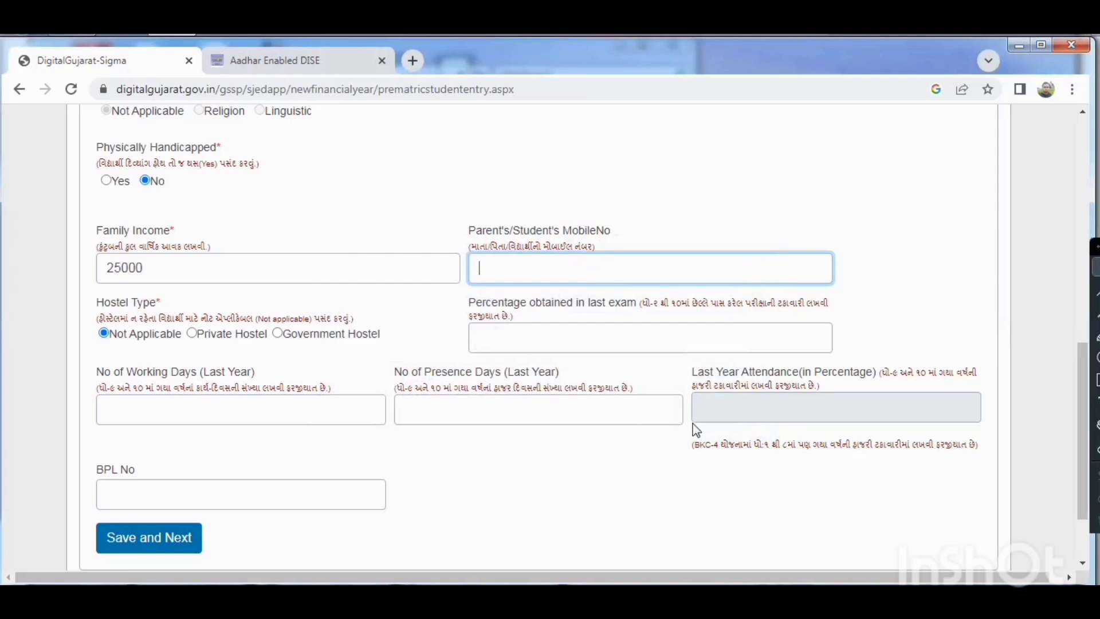
Paste the family's BPL number, save the Student Details section, and acknowledge the update message.
{"action": "left_click", "coordinate": [209, 497]}
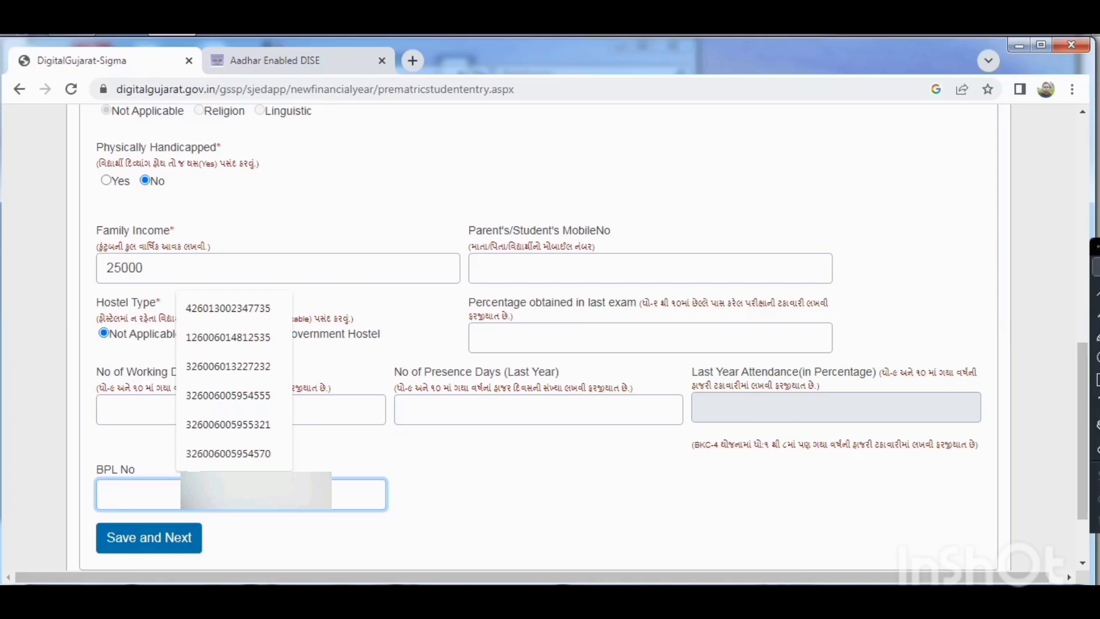
{"action": "key", "text": "ctrl+v"}
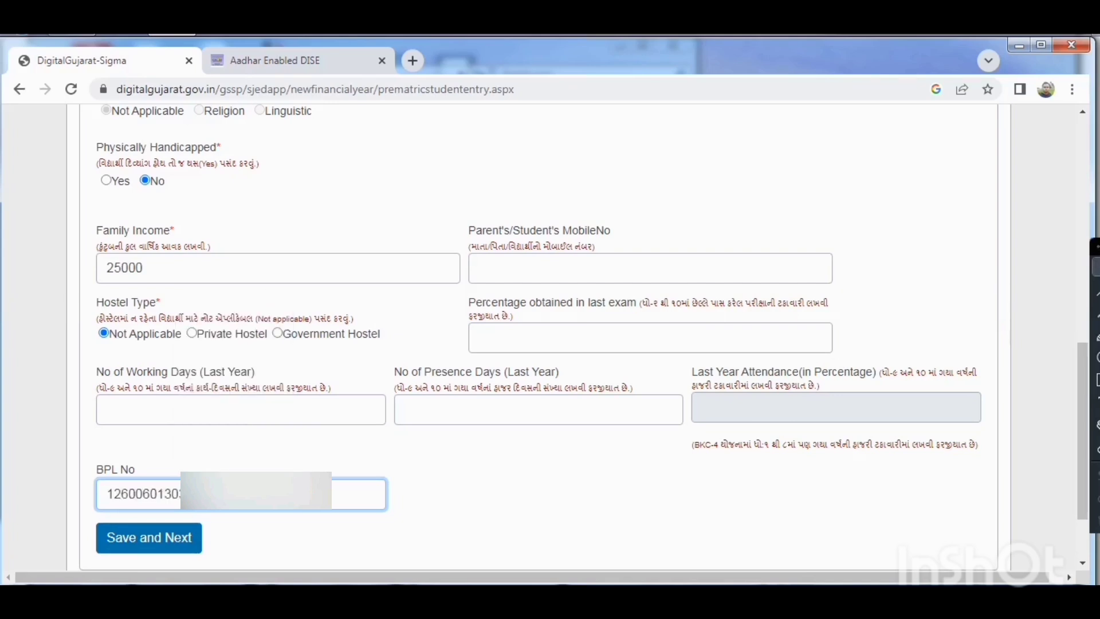
{"action": "left_click", "coordinate": [149, 544]}
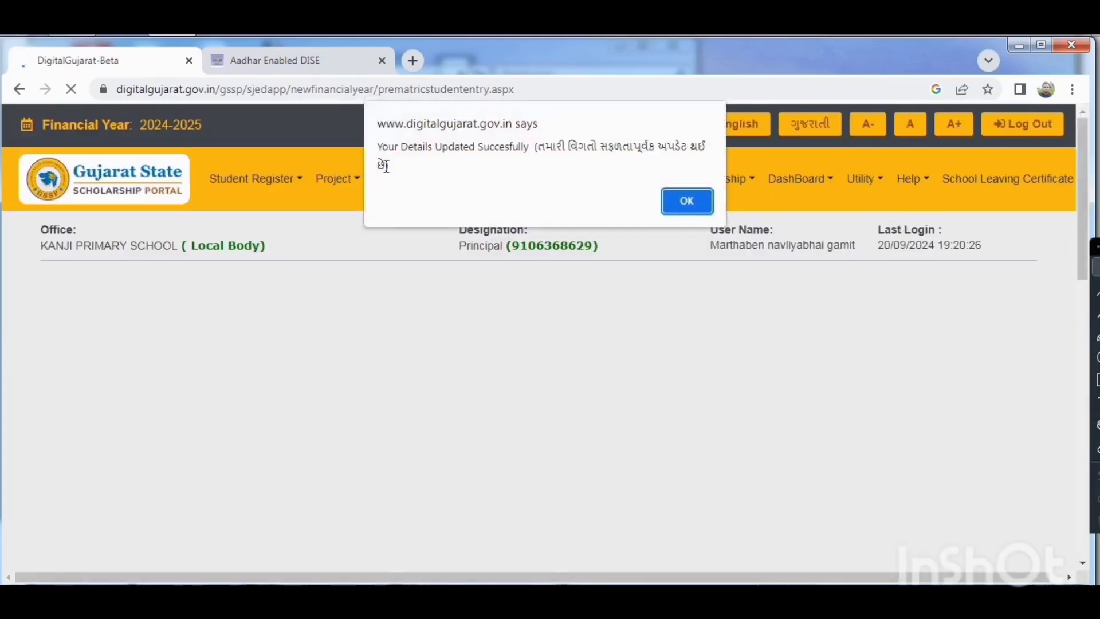
{"action": "left_click", "coordinate": [685, 201]}
Enter the student's full name as per Aadhaar in the Aadhar Details section.
{"action": "left_click_drag", "start_coordinate": [1088, 360], "coordinate": [1044, 122]}
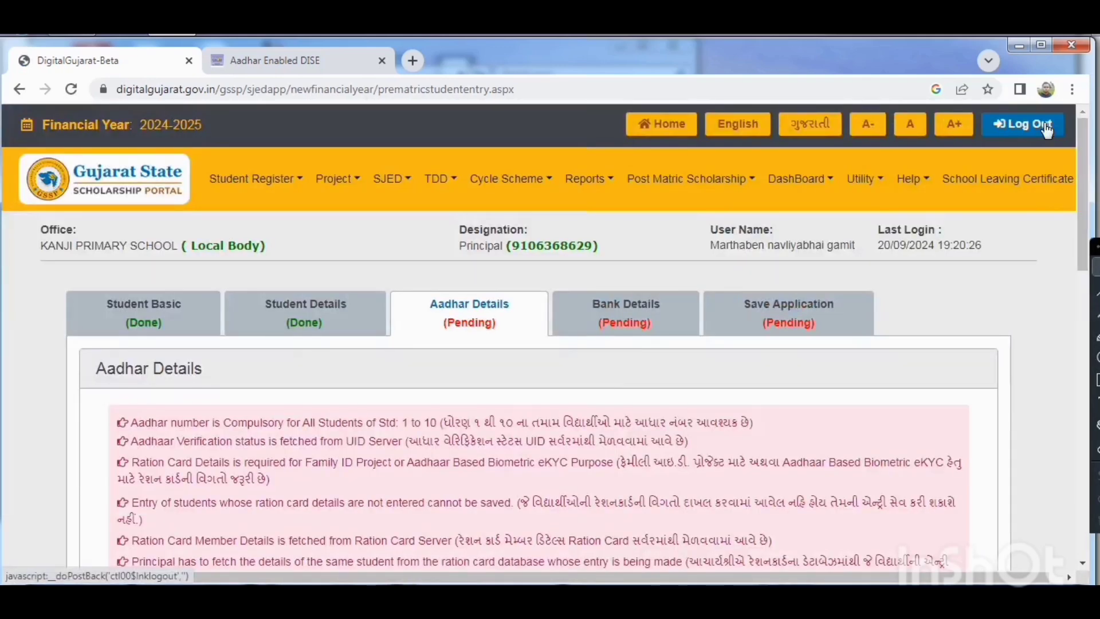
{"action": "left_click_drag", "start_coordinate": [1080, 153], "coordinate": [1094, 252]}
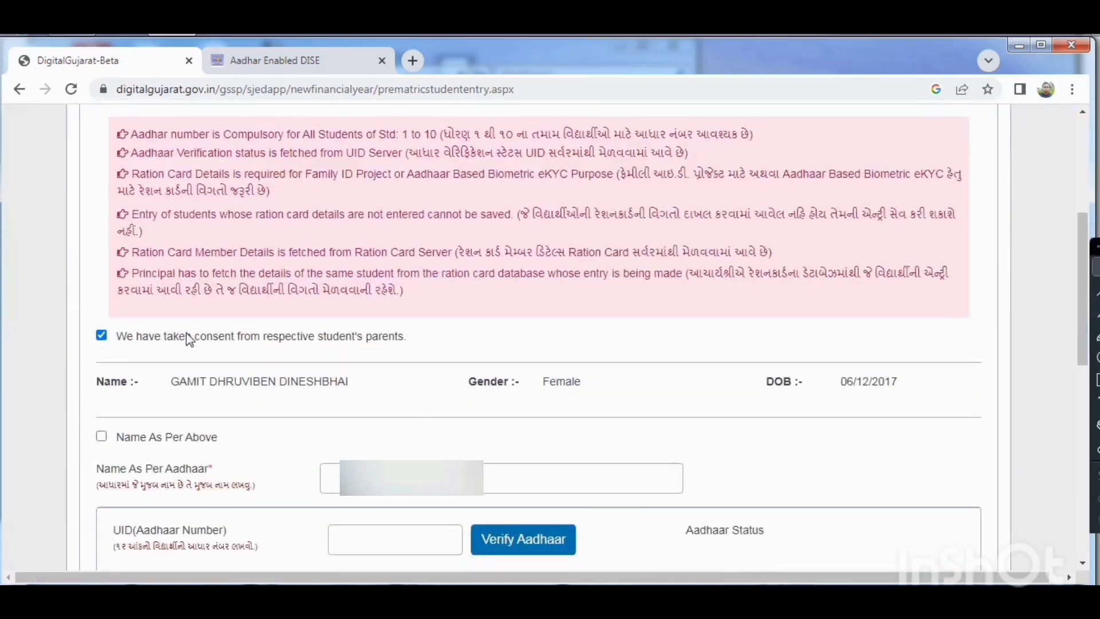
{"action": "left_click", "coordinate": [337, 469]}
{"action": "type", "text": "G"}
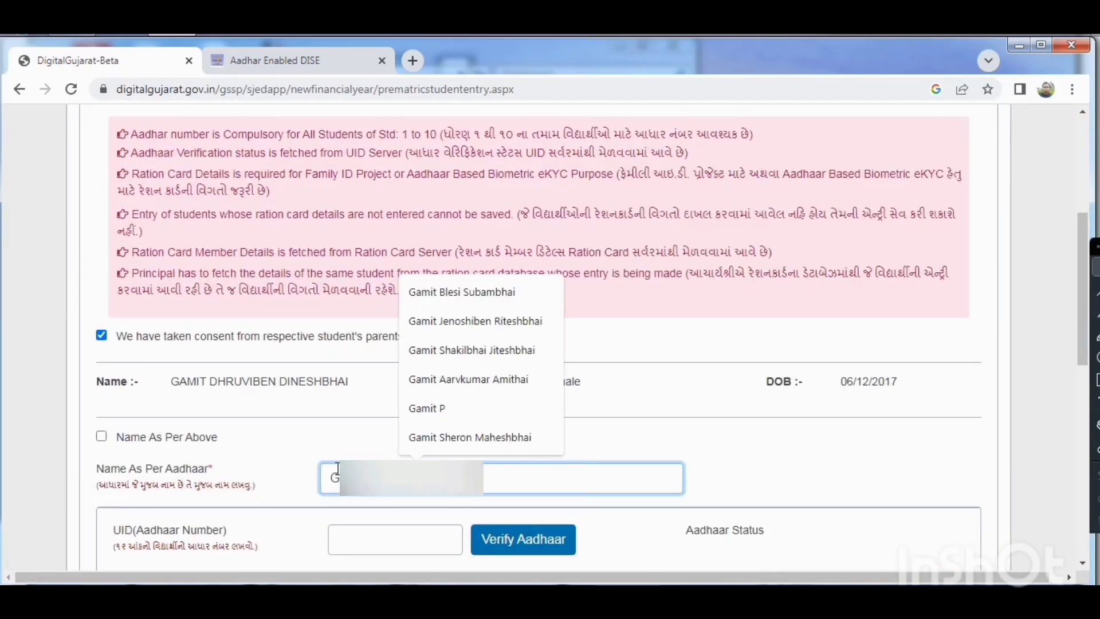
{"action": "type", "text": " D"}
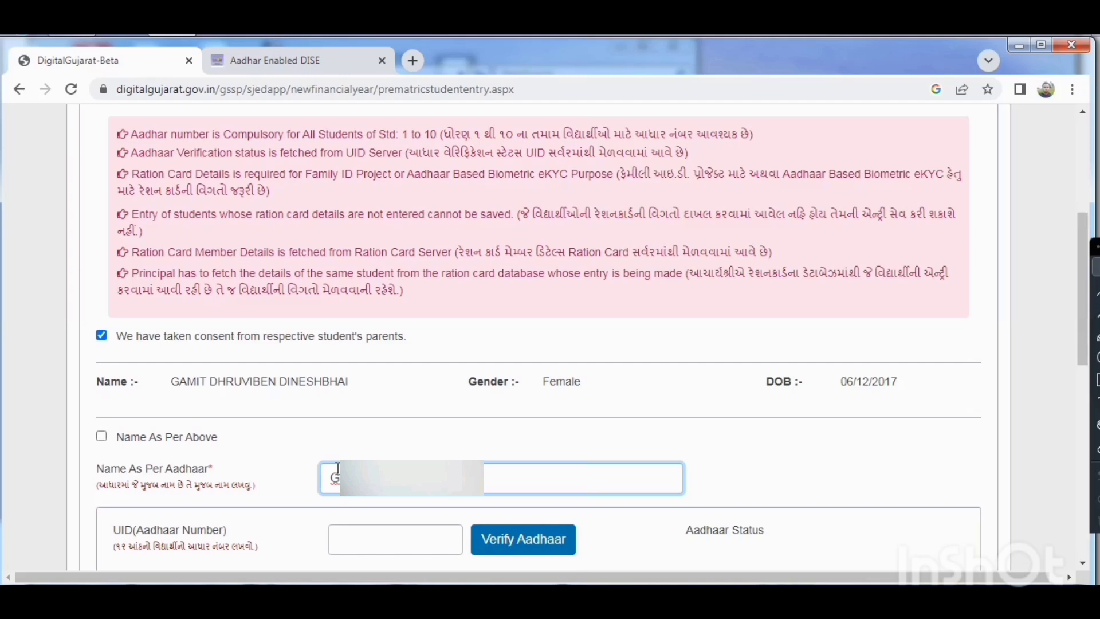
{"action": "left_click", "coordinate": [267, 498]}
Enter the student's Aadhaar number and verify it.
{"action": "left_click", "coordinate": [386, 546]}
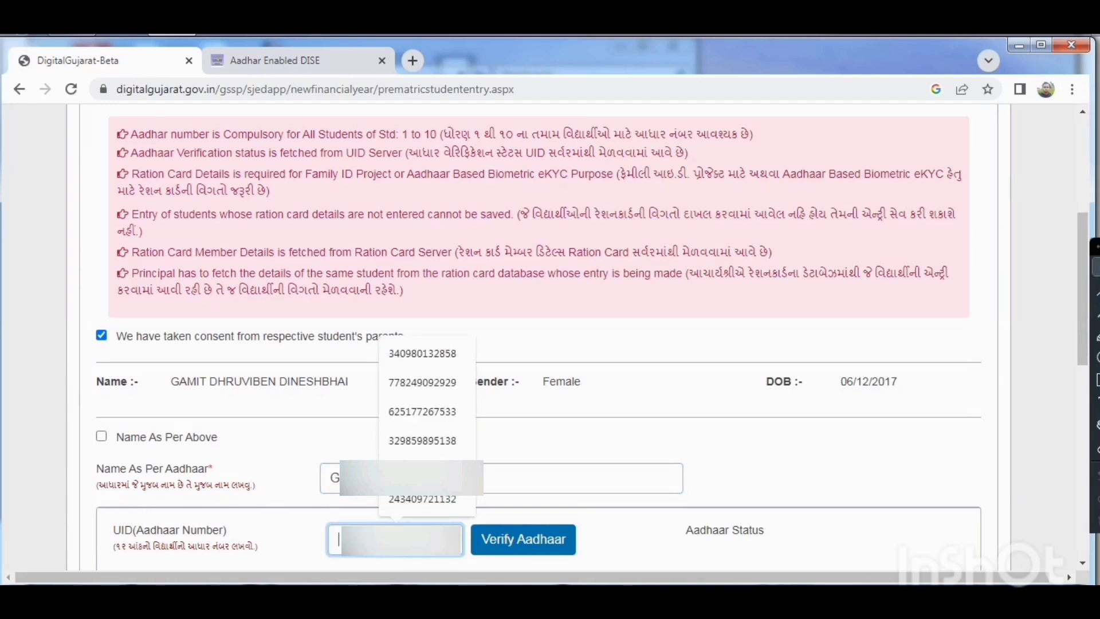
{"action": "type", "text": "8"}
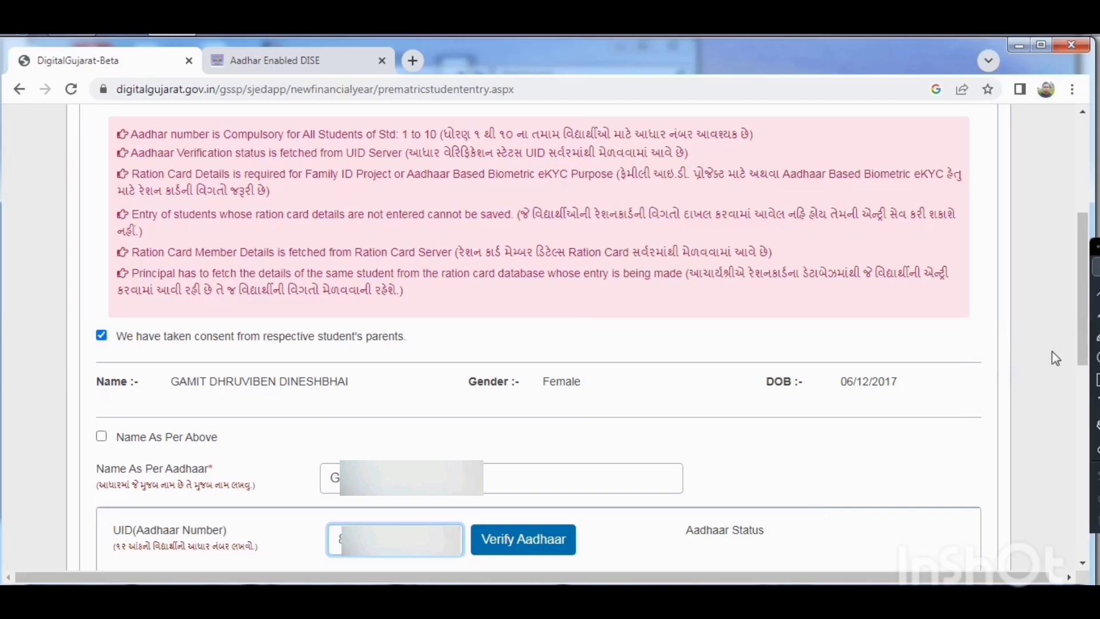
{"action": "left_click_drag", "start_coordinate": [1084, 340], "coordinate": [1085, 428]}
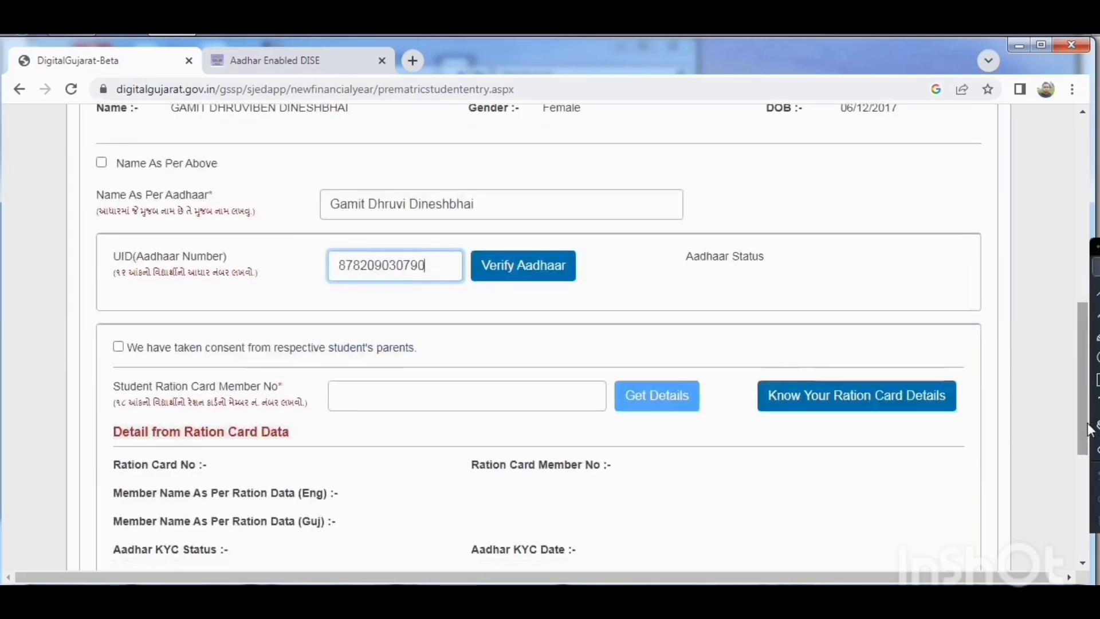
{"action": "left_click", "coordinate": [531, 279]}
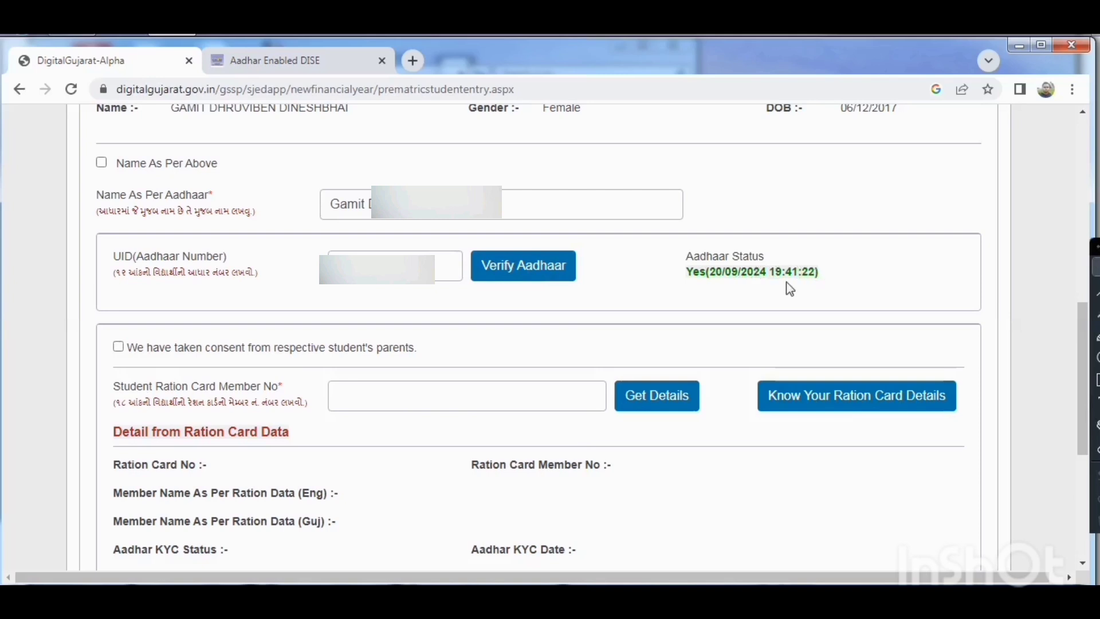
Confirm parental consent, paste the student's ration card member number, and fetch the ration card details.
{"action": "left_click", "coordinate": [118, 347]}
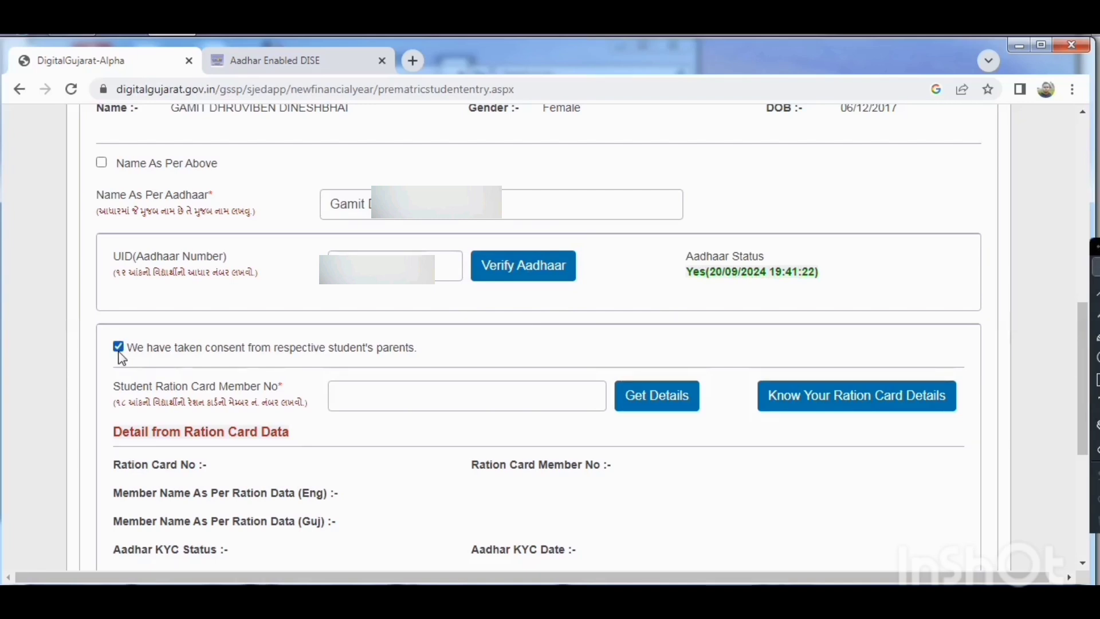
{"action": "left_click", "coordinate": [376, 392]}
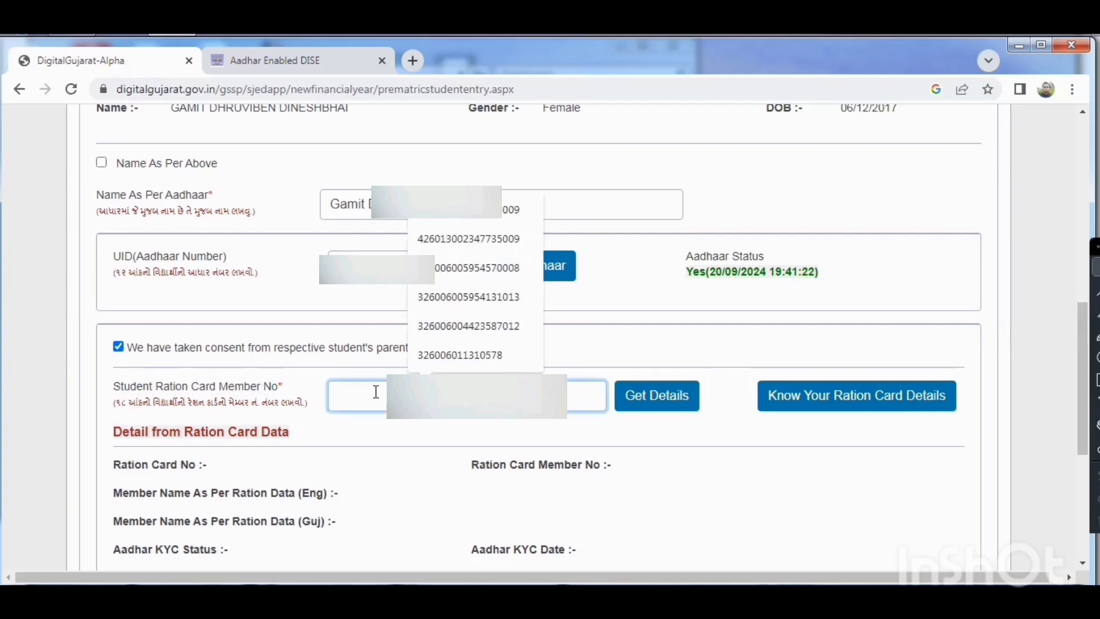
{"action": "key", "text": "ctrl+v"}
{"action": "left_click", "coordinate": [657, 397]}
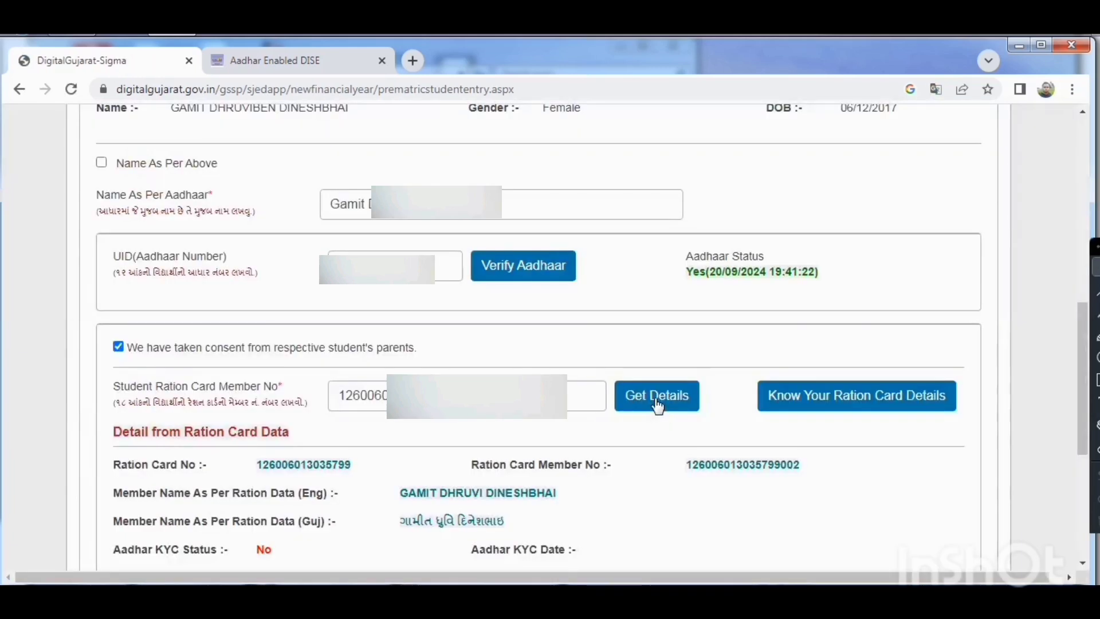
Certify that the fetched ration card data belongs to this student, and save the Aadhar Details section.
{"action": "left_click_drag", "start_coordinate": [1084, 315], "coordinate": [1090, 399]}
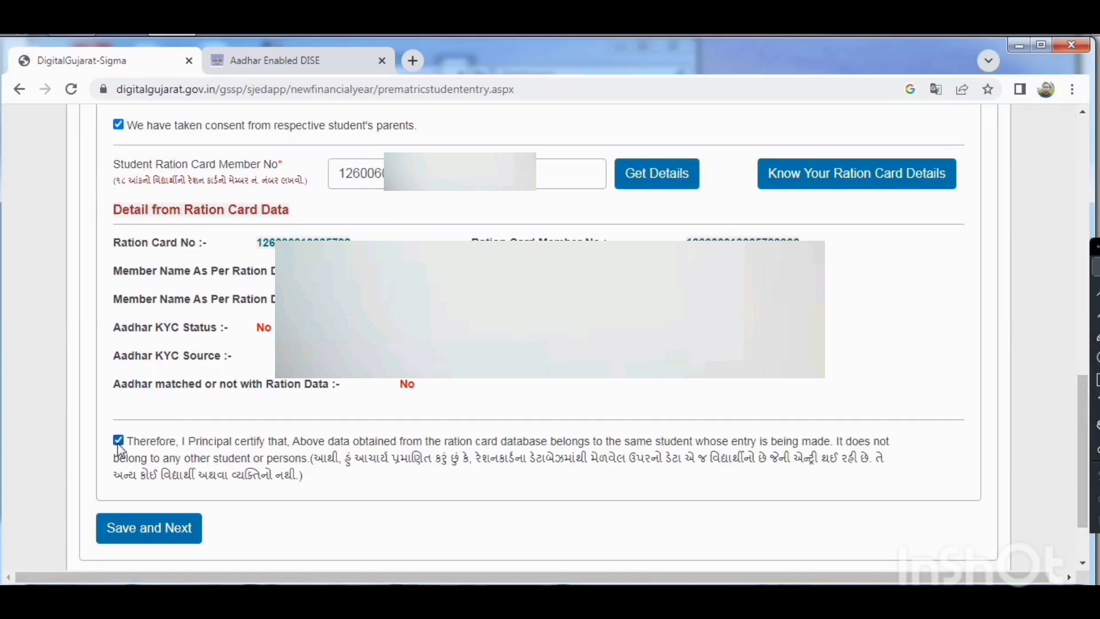
{"action": "left_click", "coordinate": [142, 539]}
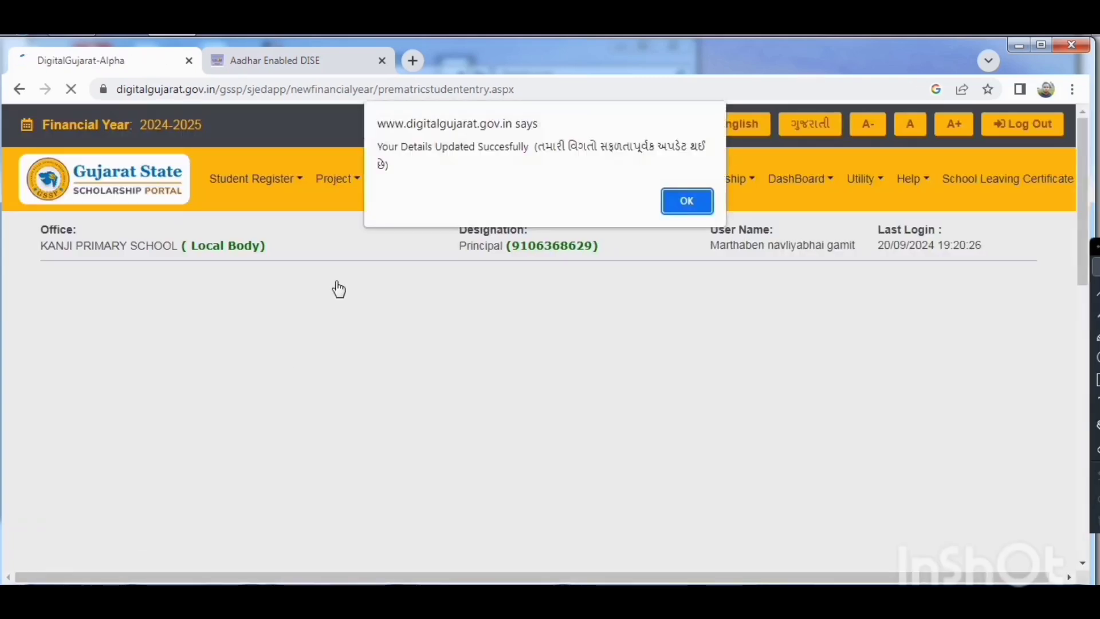
{"action": "left_click", "coordinate": [691, 199]}
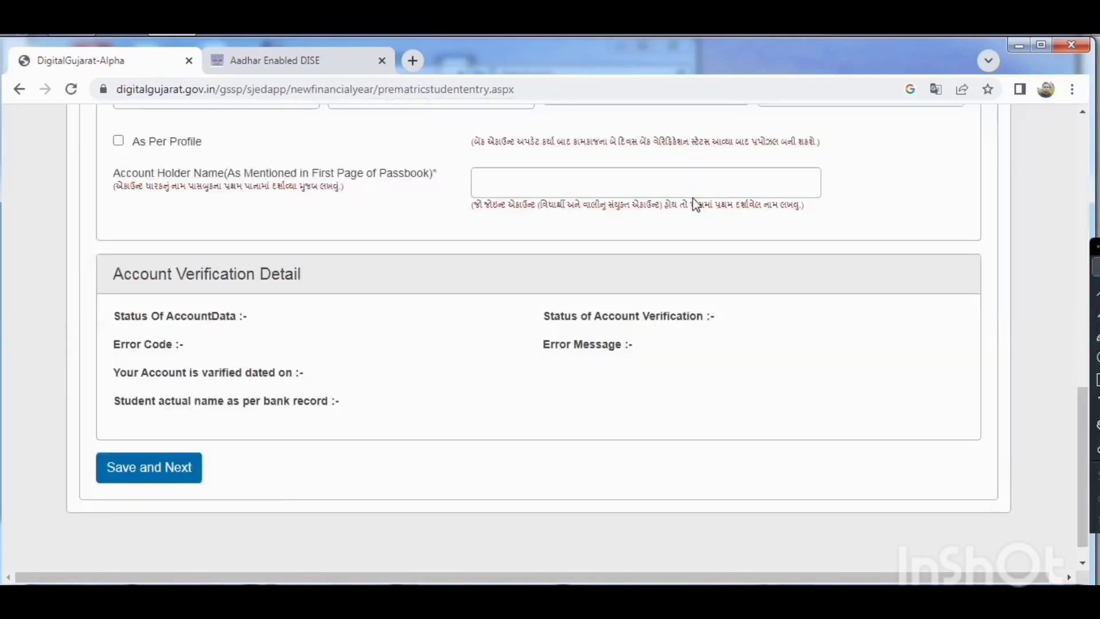
Confirm both parental consent statements in the Bank Details section: the general consent and the one for scholarship payment into the Aadhaar-linked account.
{"action": "left_click_drag", "start_coordinate": [1083, 422], "coordinate": [1083, 152]}
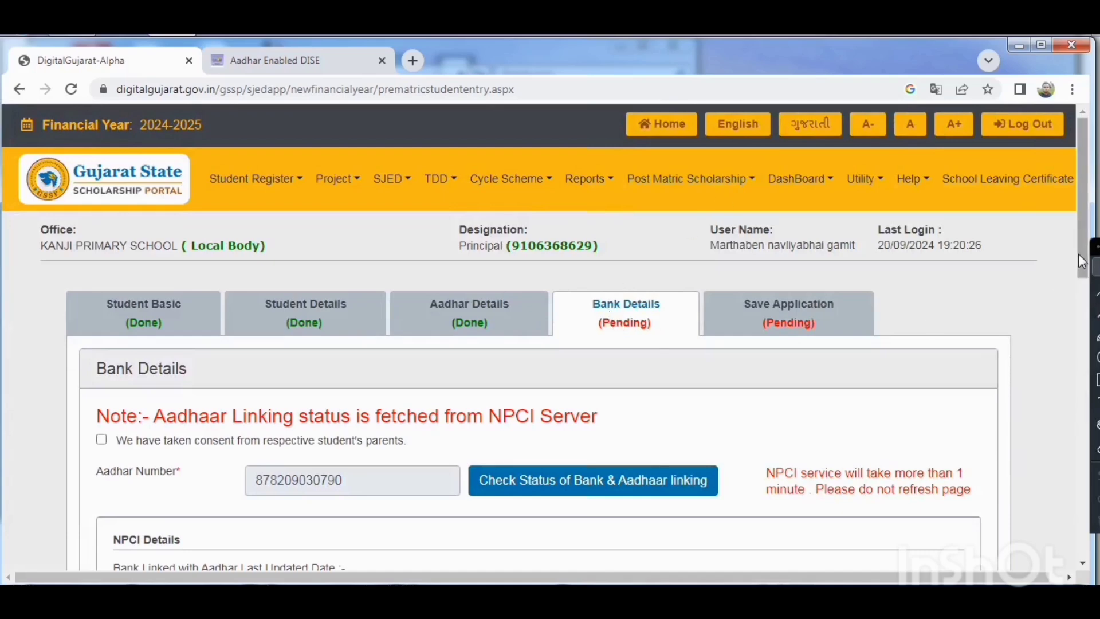
{"action": "left_click_drag", "start_coordinate": [1082, 263], "coordinate": [1085, 368]}
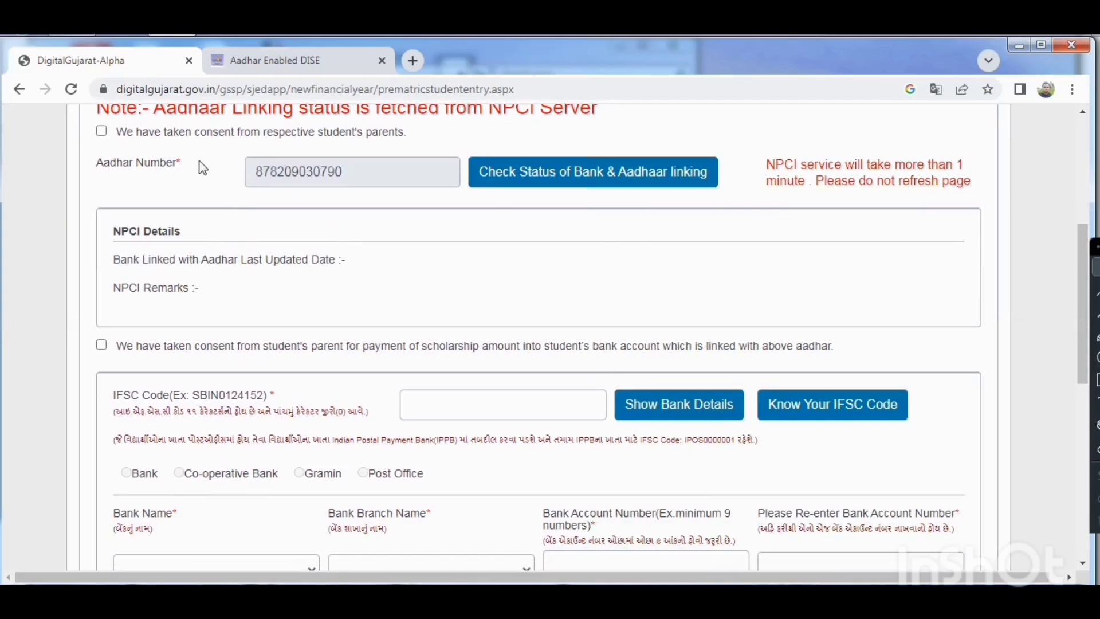
{"action": "left_click", "coordinate": [101, 133]}
{"action": "left_click", "coordinate": [101, 346]}
Enter the IFSC code BARB0BGGBXX for the student's bank and let the bank type and district load.
{"action": "left_click", "coordinate": [497, 396]}
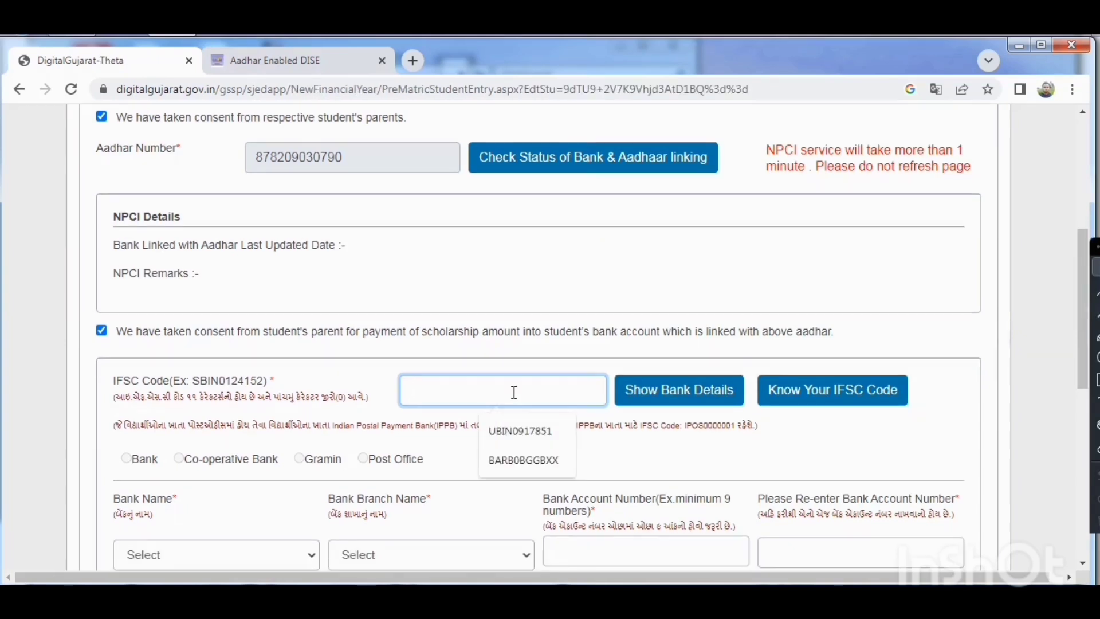
{"action": "type", "text": "BARB"}
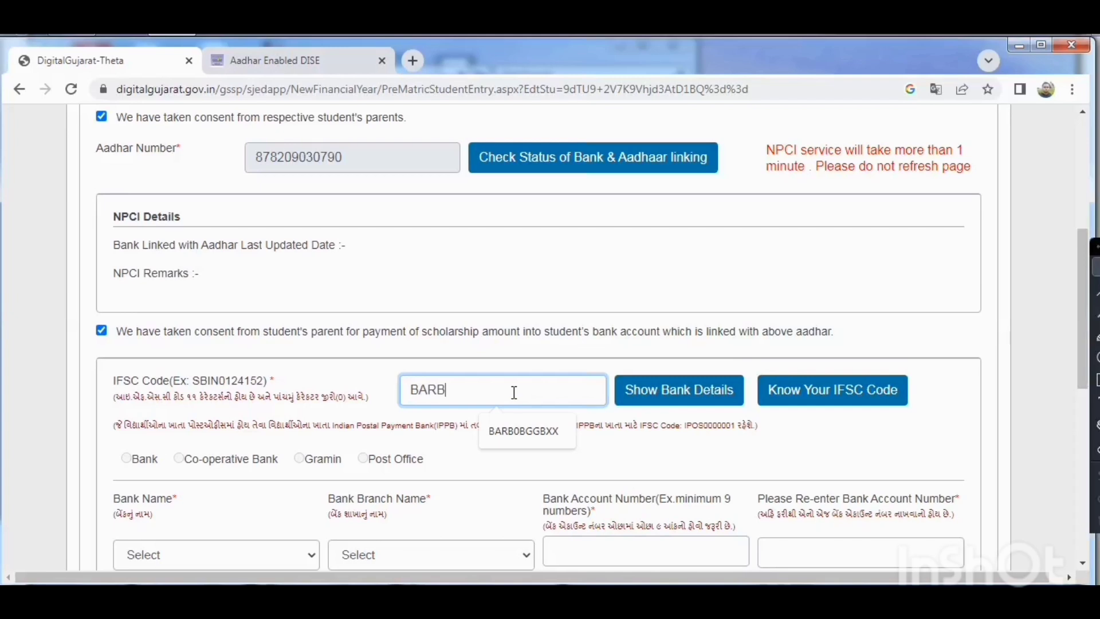
{"action": "type", "text": "0BGGBXX"}
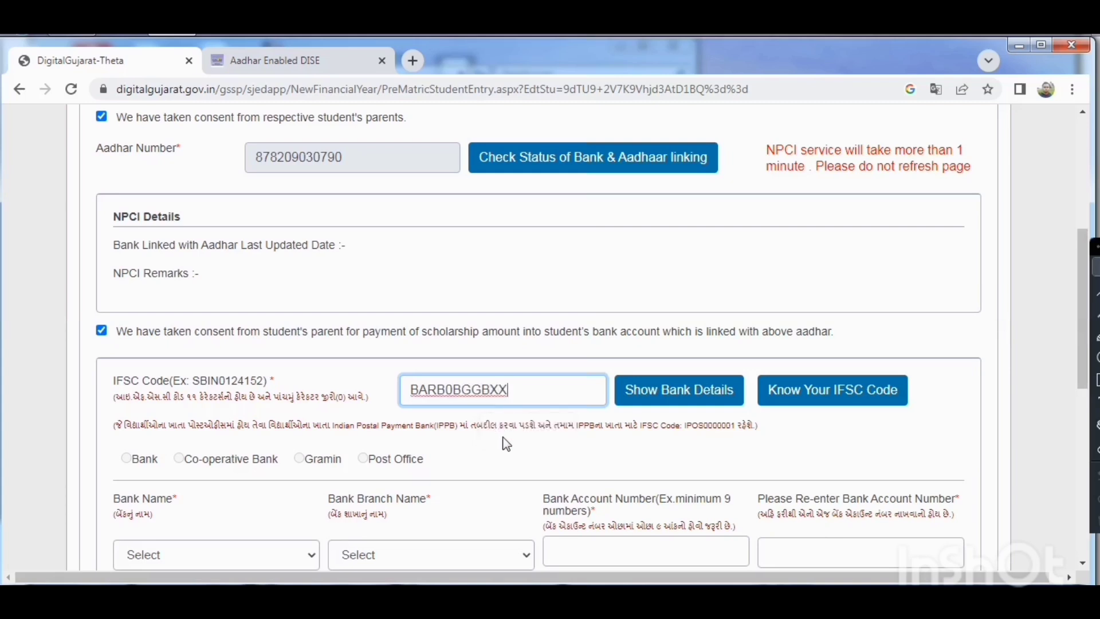
{"action": "left_click", "coordinate": [500, 437]}
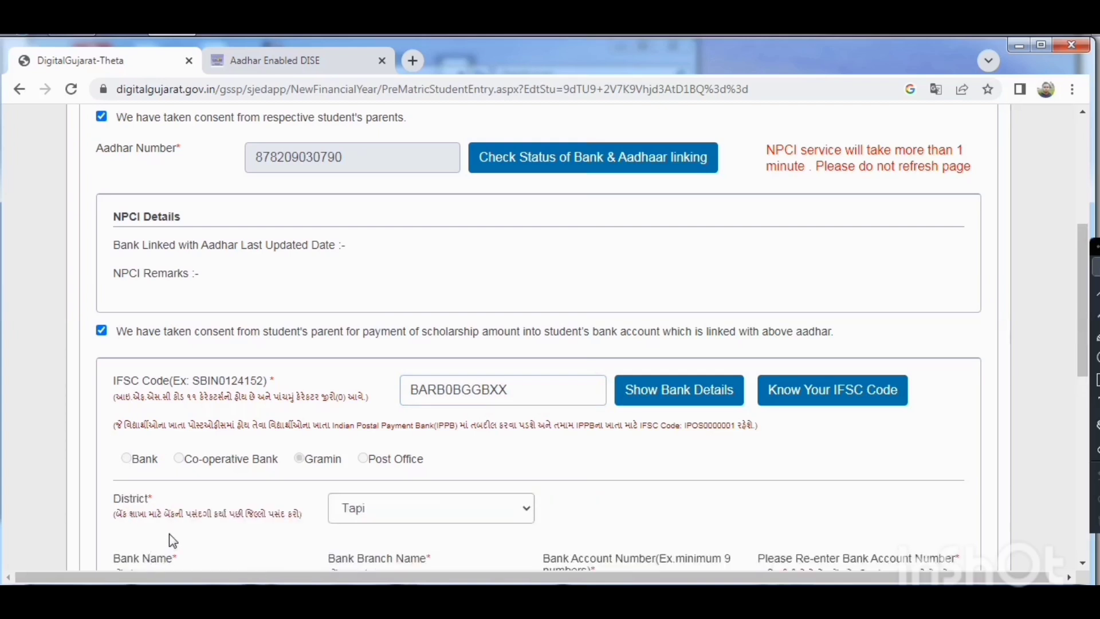
Set the bank name to BARODA GUJARAT GRAMIN BANK.
{"action": "scroll", "coordinate": [169, 535], "scroll_direction": "down", "scroll_amount": 2}
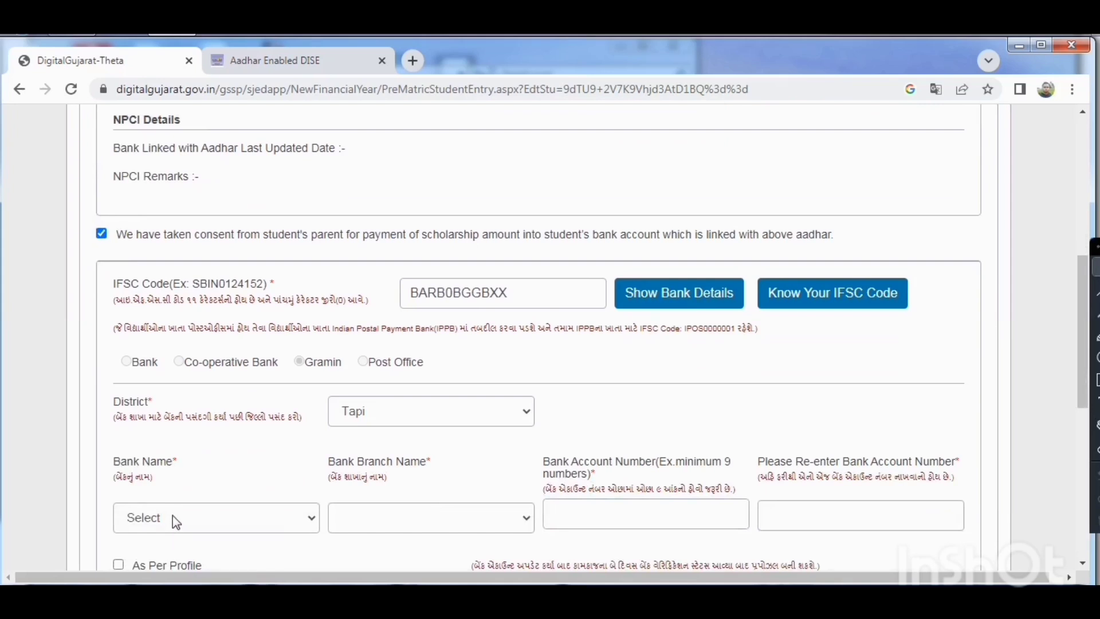
{"action": "left_click", "coordinate": [173, 515]}
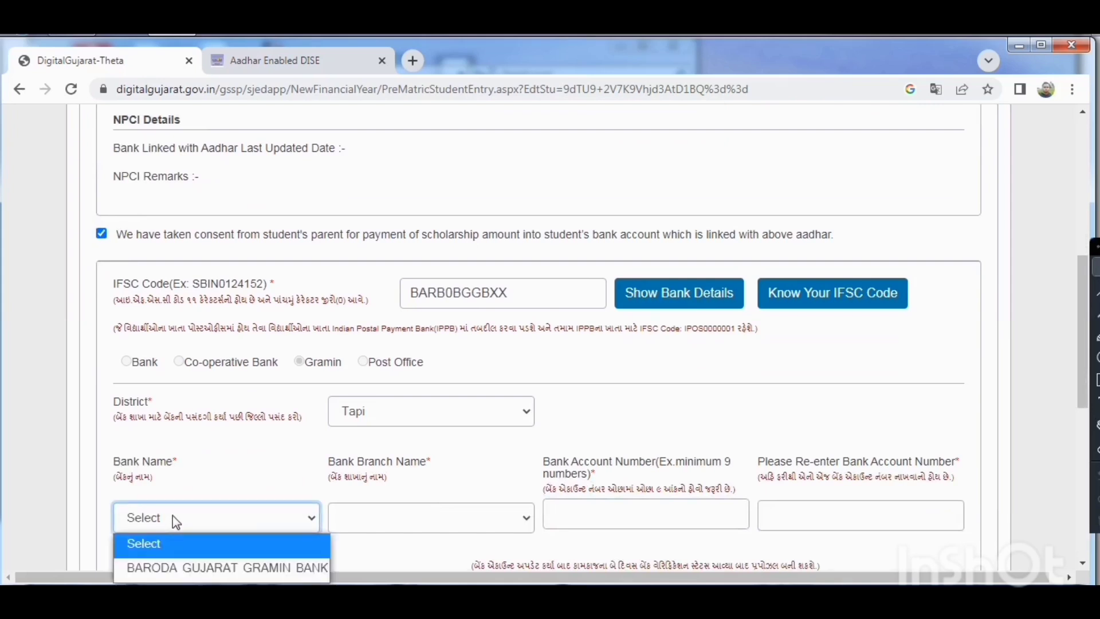
{"action": "left_click", "coordinate": [179, 569]}
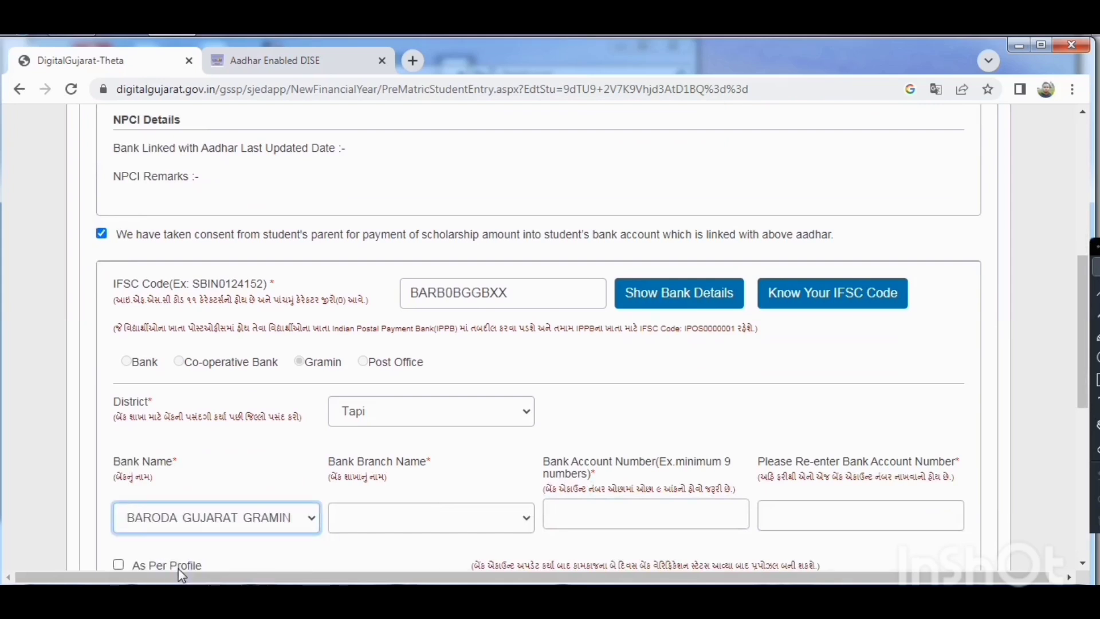
Set the bank branch to BARODA GUJARAT GRAMIN and enter the student's bank account number.
{"action": "left_click", "coordinate": [386, 523]}
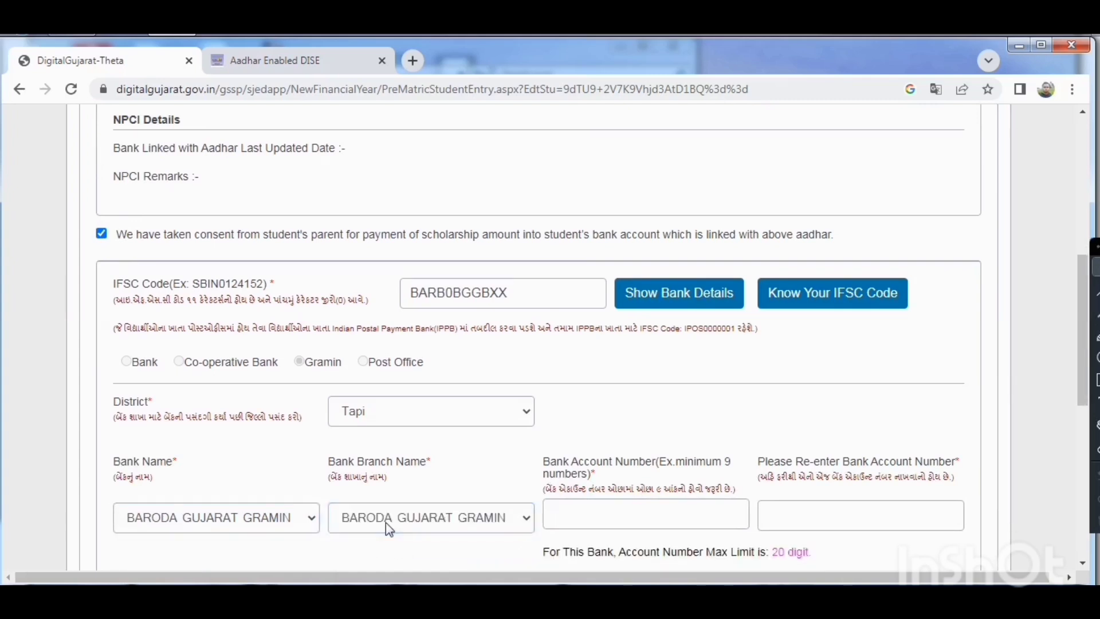
{"action": "left_click", "coordinate": [625, 516]}
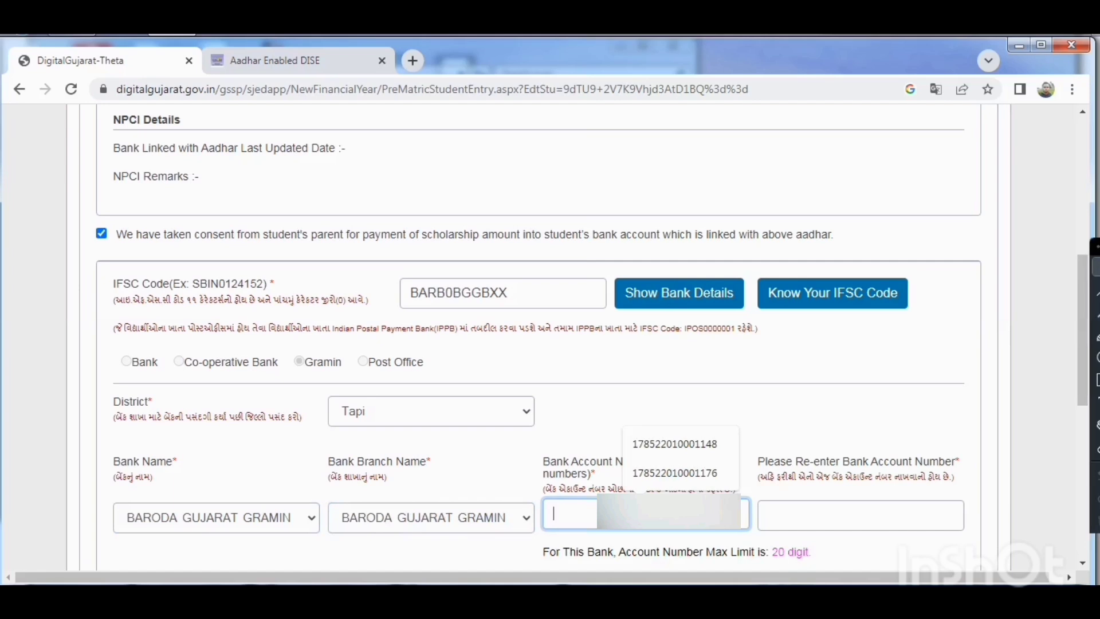
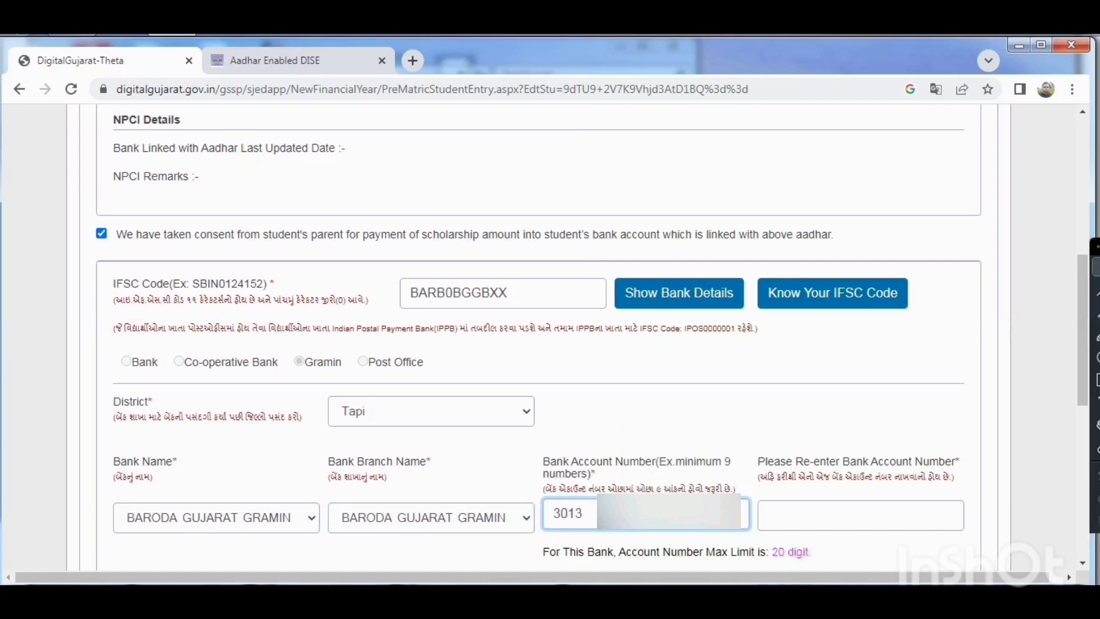
Re-enter the student's bank account number in the confirmation field.
{"action": "left_click", "coordinate": [784, 514]}
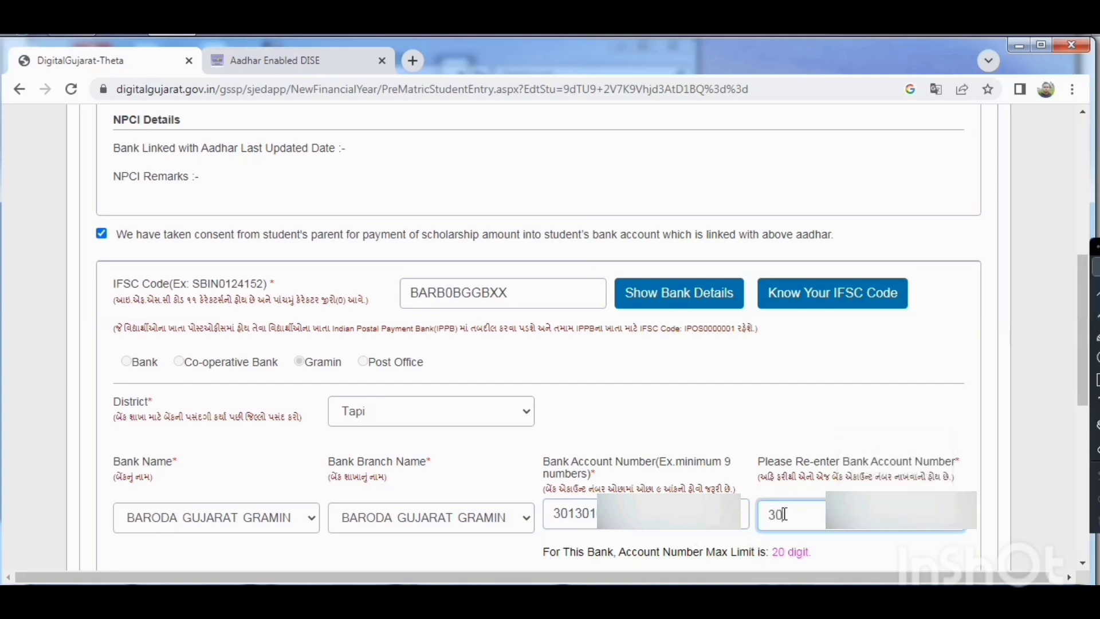
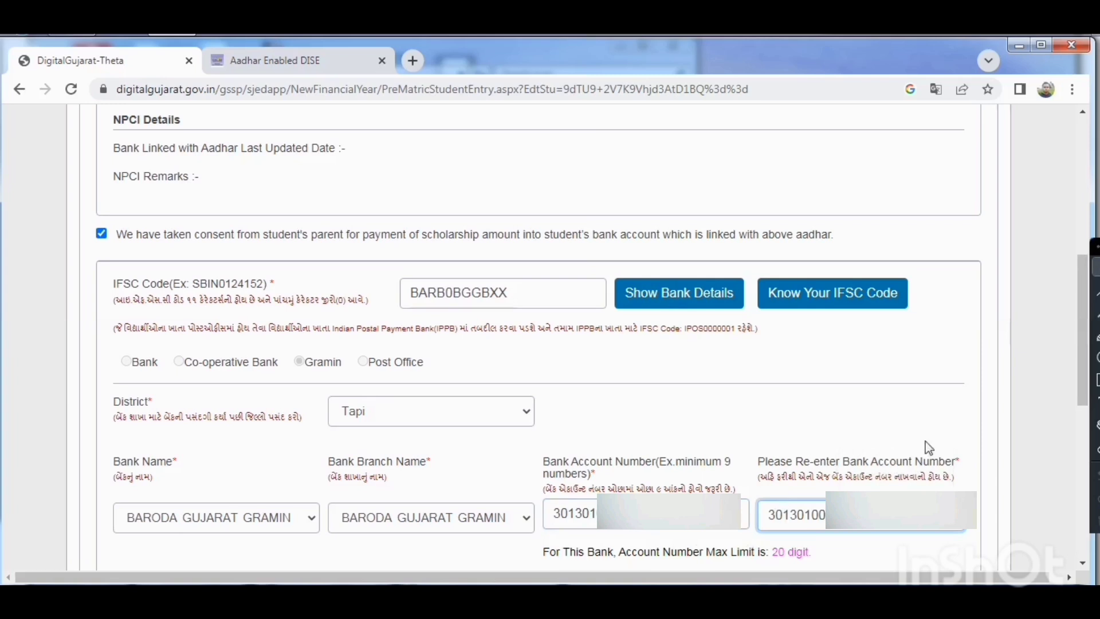
Enter the account holder's full name, including the title, as given on the first page of the passbook.
{"action": "left_click_drag", "start_coordinate": [1088, 369], "coordinate": [1088, 450]}
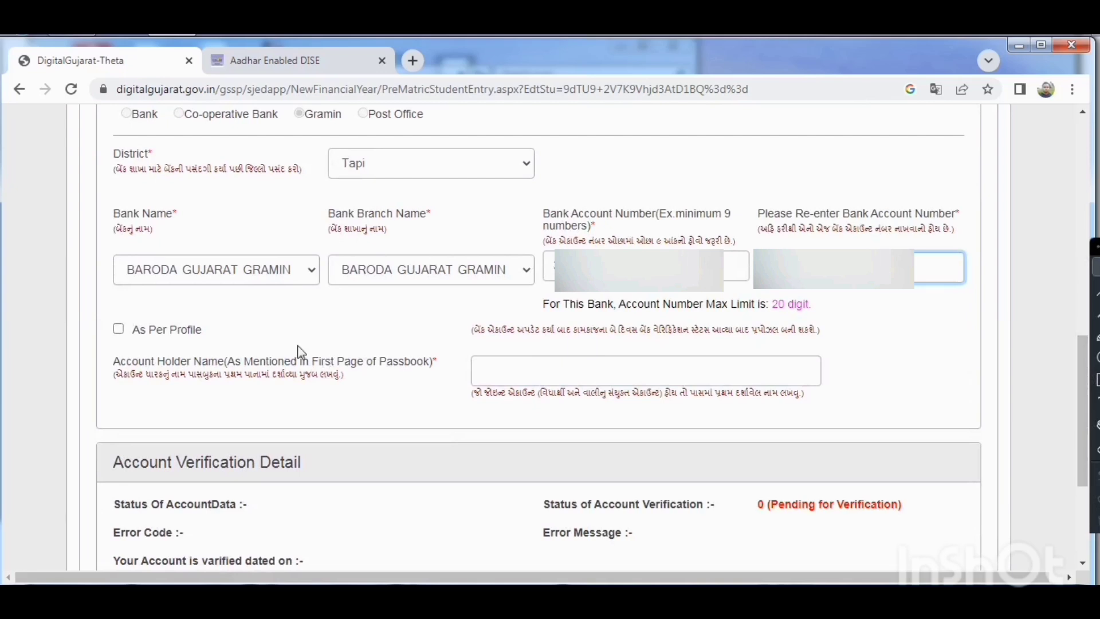
{"action": "left_click", "coordinate": [497, 370]}
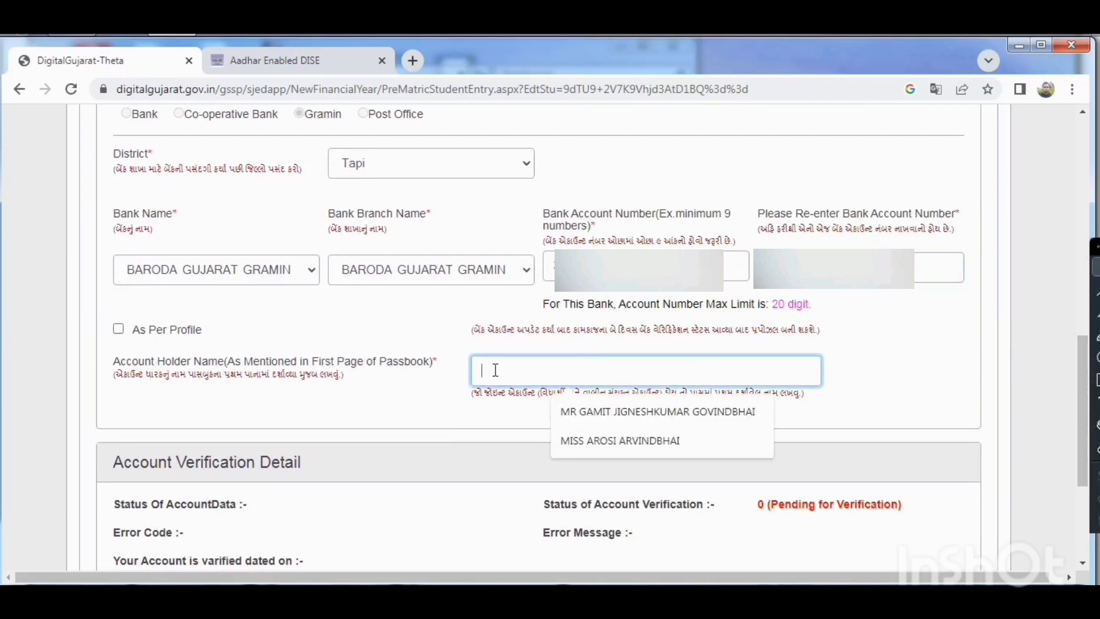
{"action": "type", "text": "M"}
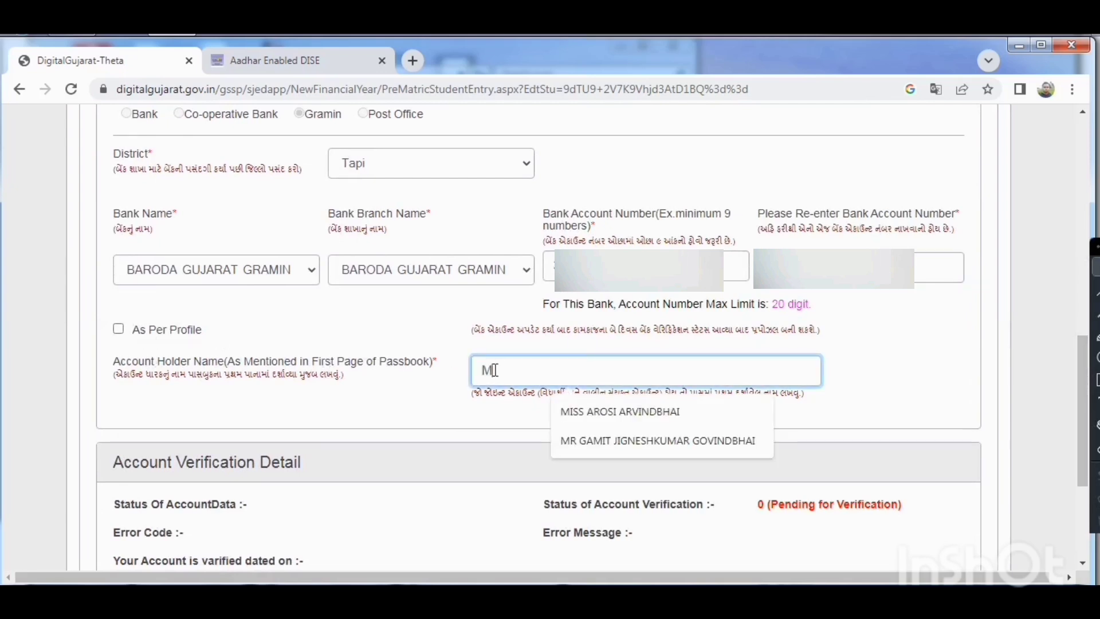
{"action": "type", "text": "ISS GAM"}
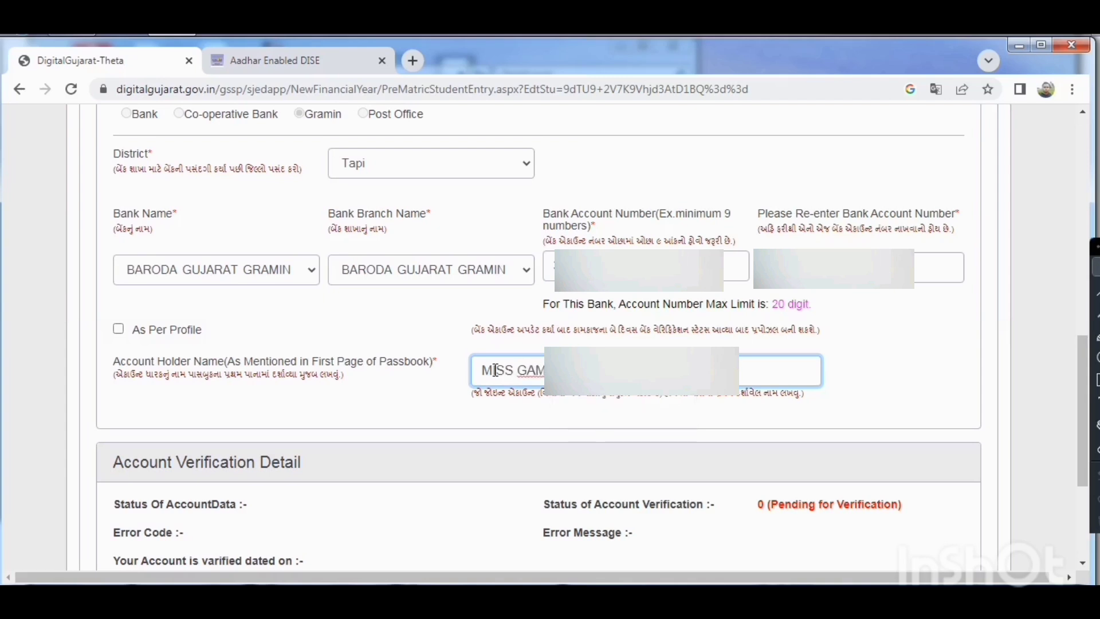
{"action": "left_click", "coordinate": [284, 408]}
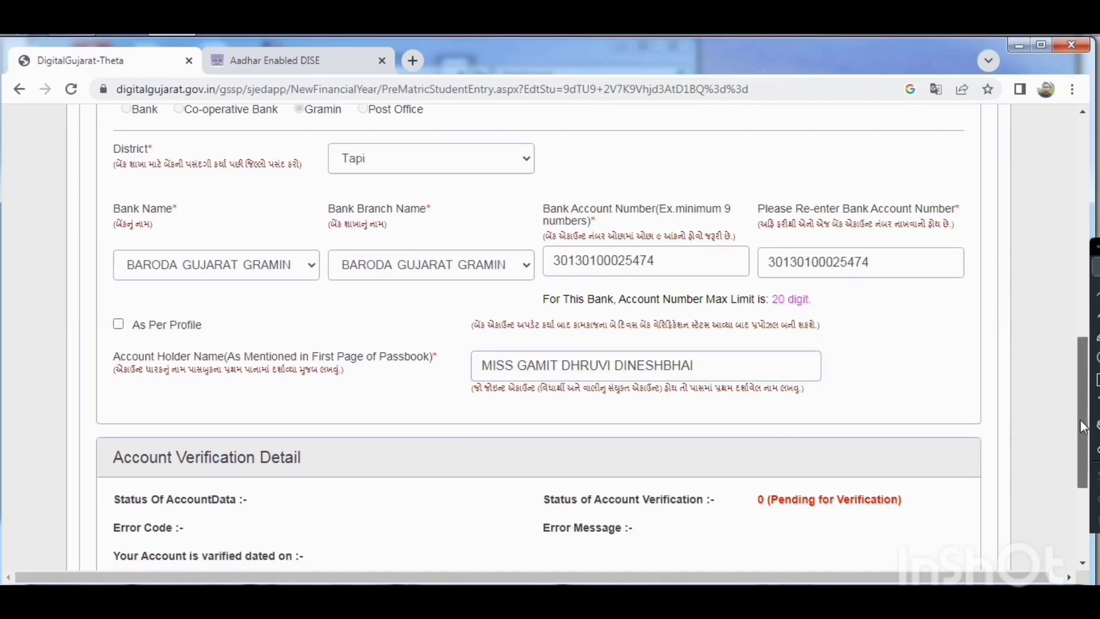
Save the Bank Details section and acknowledge the update to continue to the application summary.
{"action": "scroll", "coordinate": [1067, 458], "scroll_direction": "down", "scroll_amount": 4}
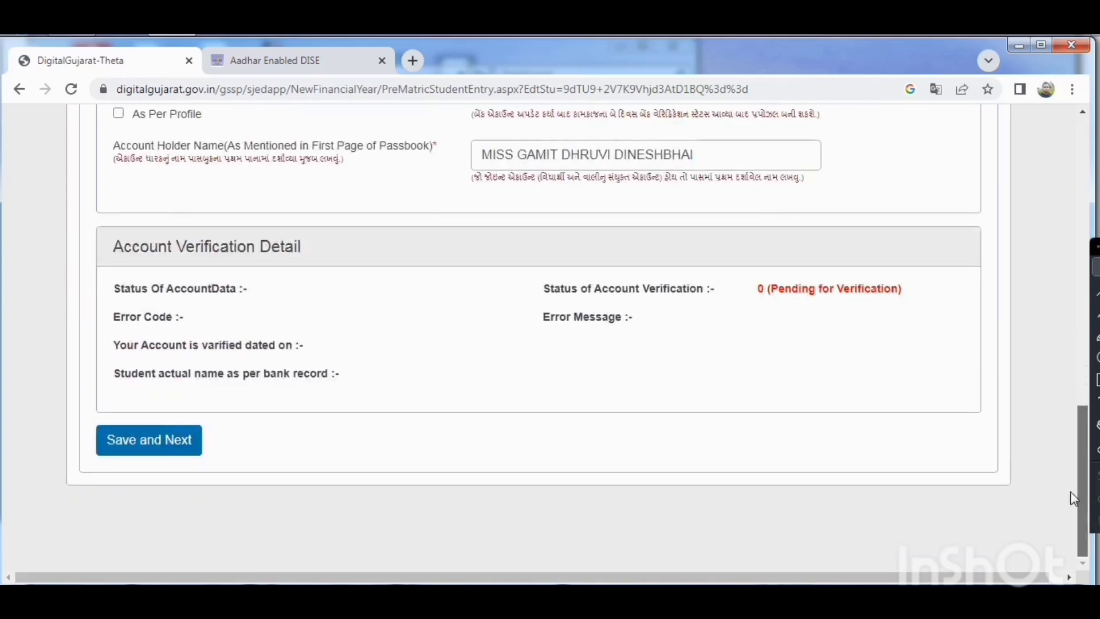
{"action": "left_click", "coordinate": [170, 453]}
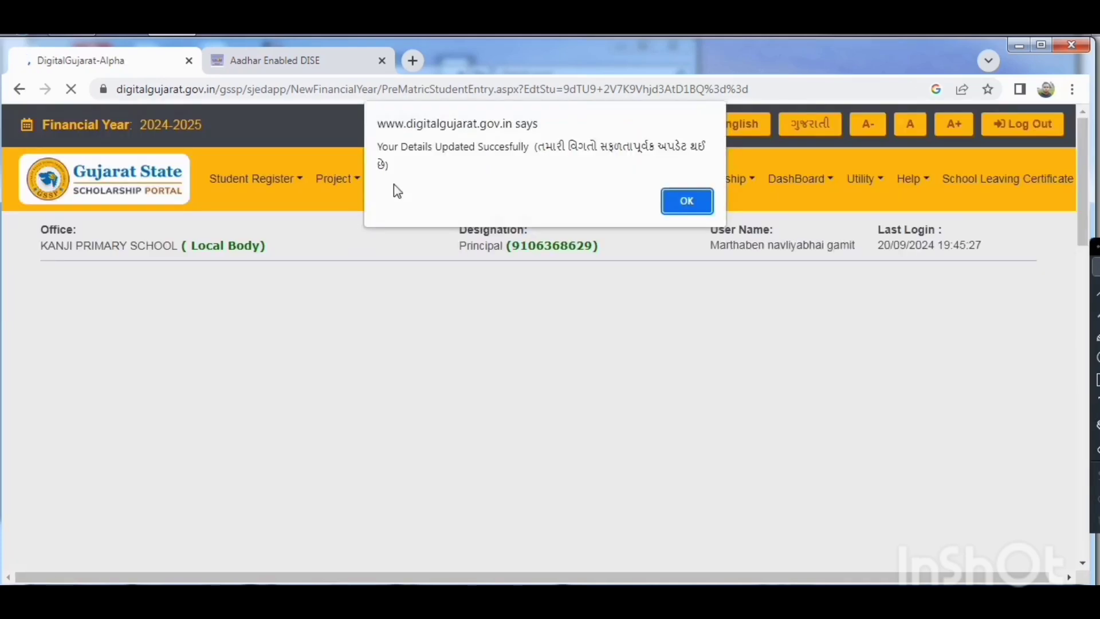
{"action": "left_click", "coordinate": [688, 203]}
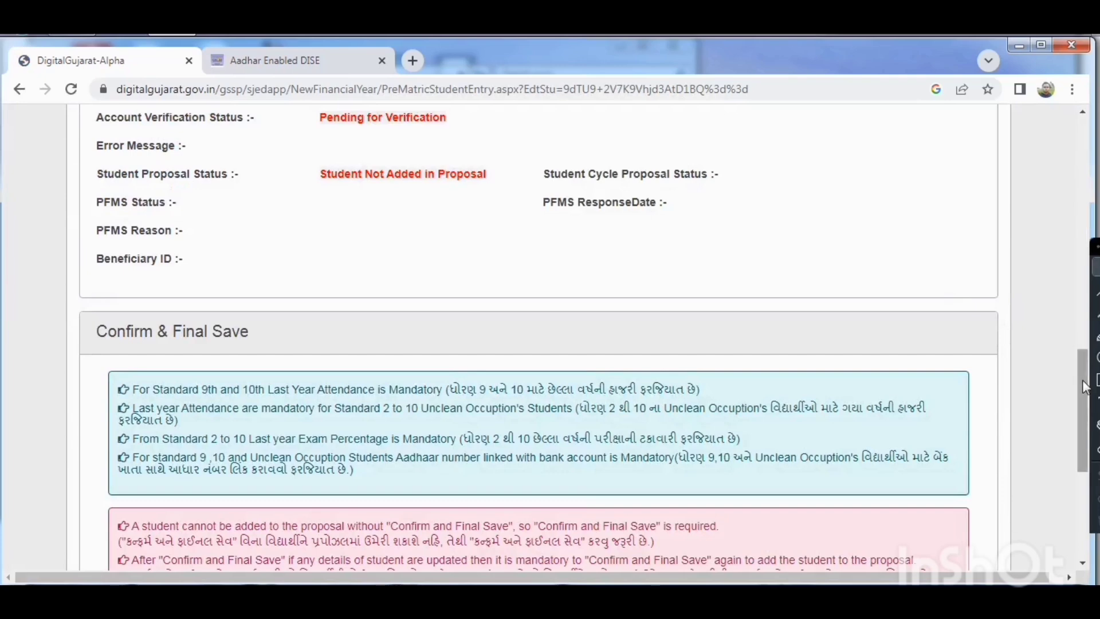
Review the application summary, confirm and finally save it with the terms and conditions accepted, and start a new student entry.
{"action": "left_click_drag", "start_coordinate": [1080, 379], "coordinate": [1075, 171]}
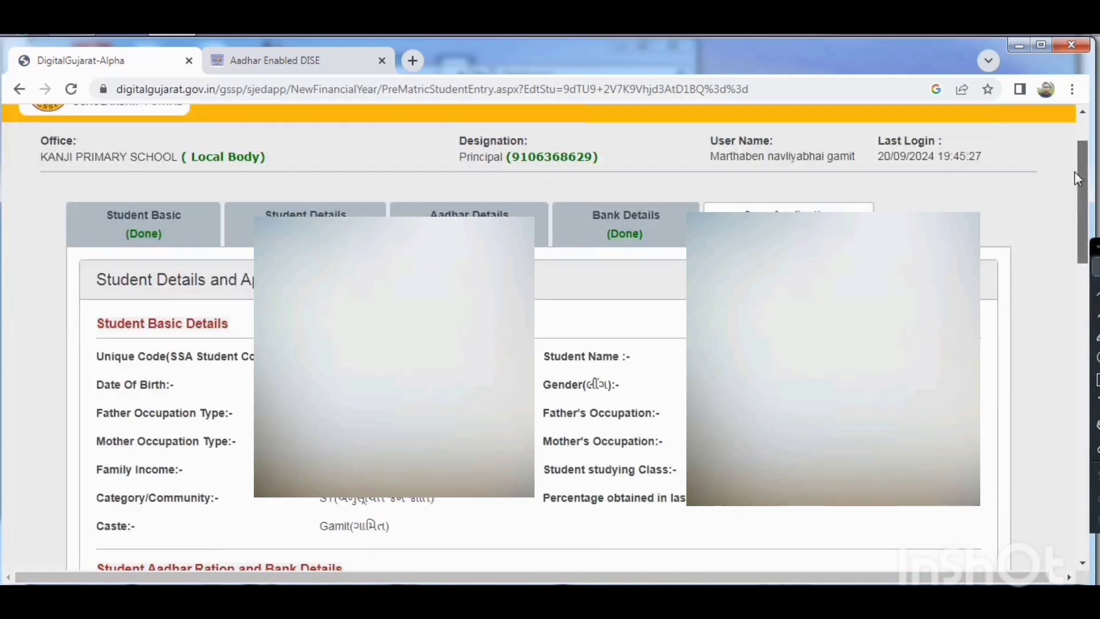
{"action": "left_click_drag", "start_coordinate": [1074, 171], "coordinate": [1070, 222]}
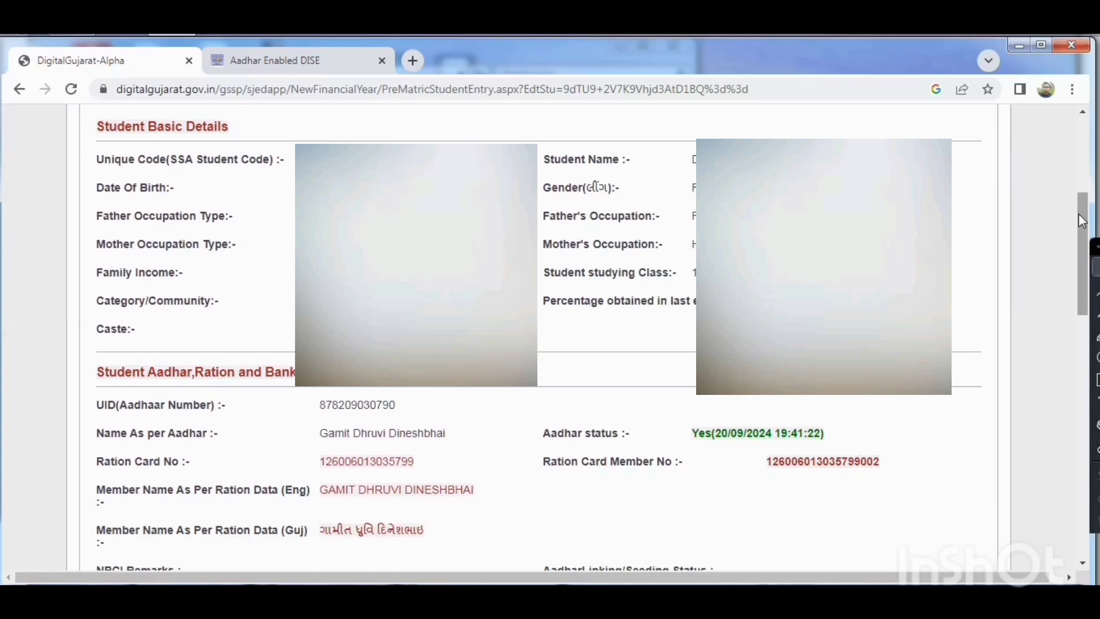
{"action": "left_click_drag", "start_coordinate": [1081, 220], "coordinate": [1080, 301]}
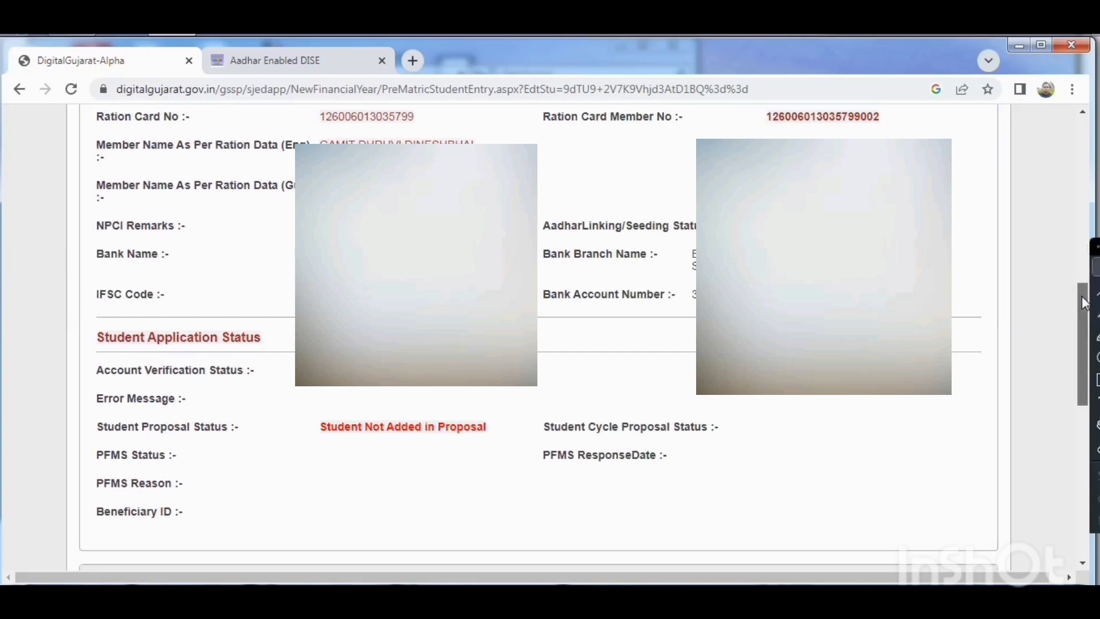
{"action": "left_click_drag", "start_coordinate": [1081, 300], "coordinate": [1088, 531]}
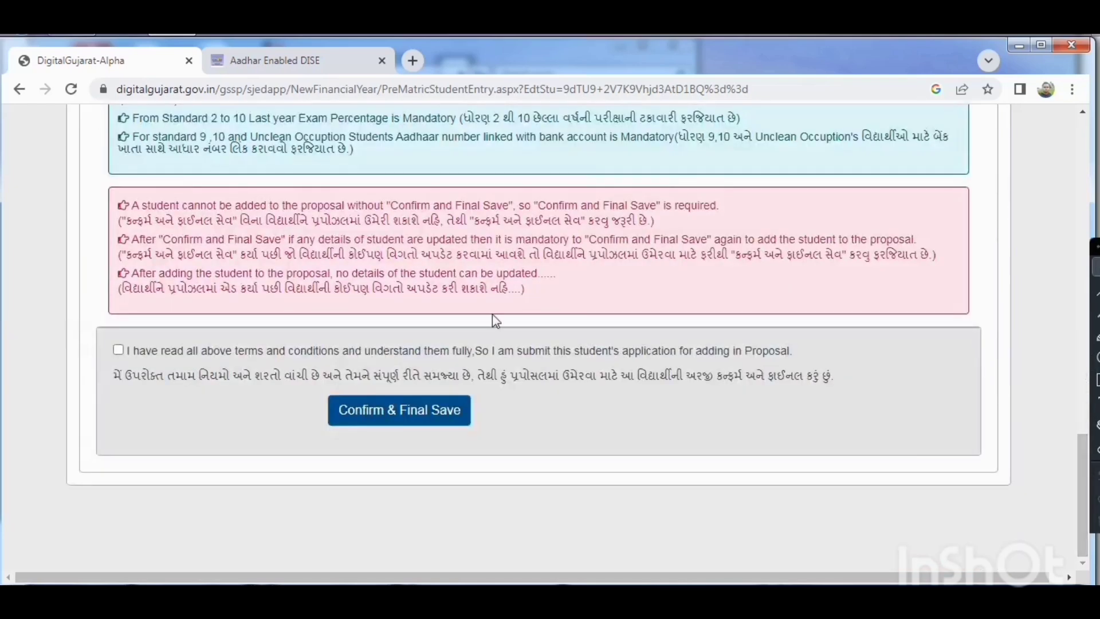
{"action": "left_click", "coordinate": [119, 350]}
{"action": "left_click", "coordinate": [380, 421]}
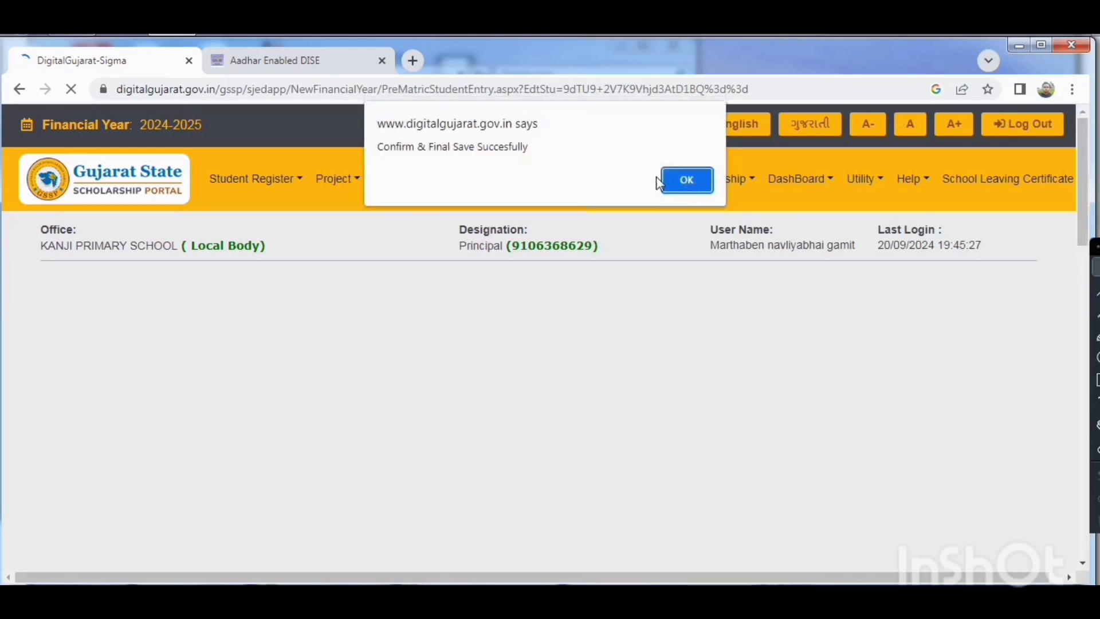
{"action": "left_click", "coordinate": [684, 181]}
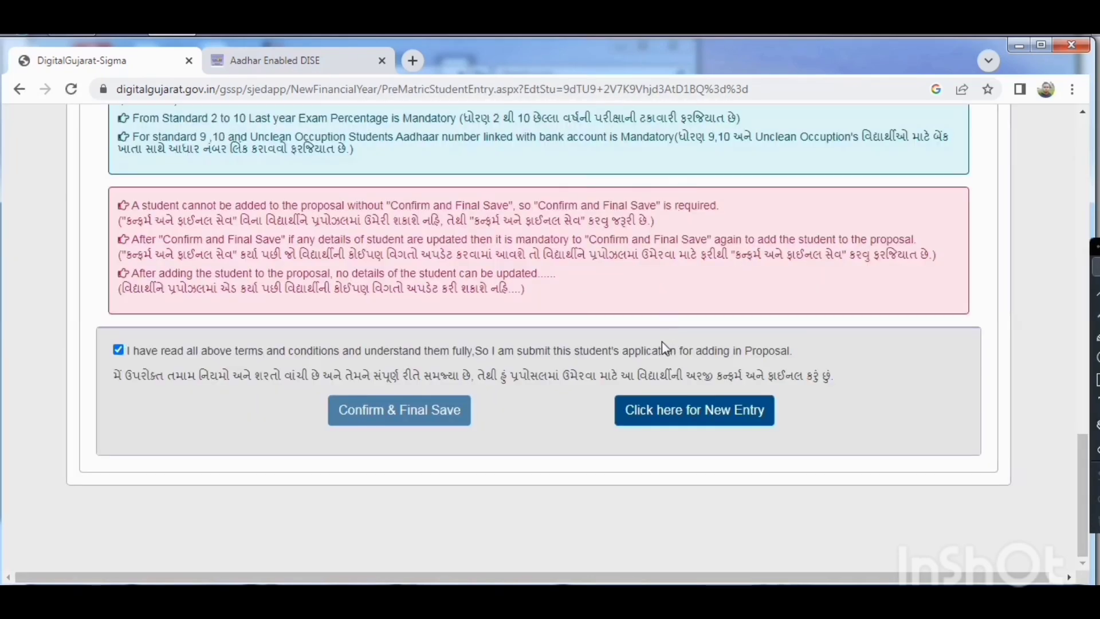
{"action": "left_click", "coordinate": [661, 411]}
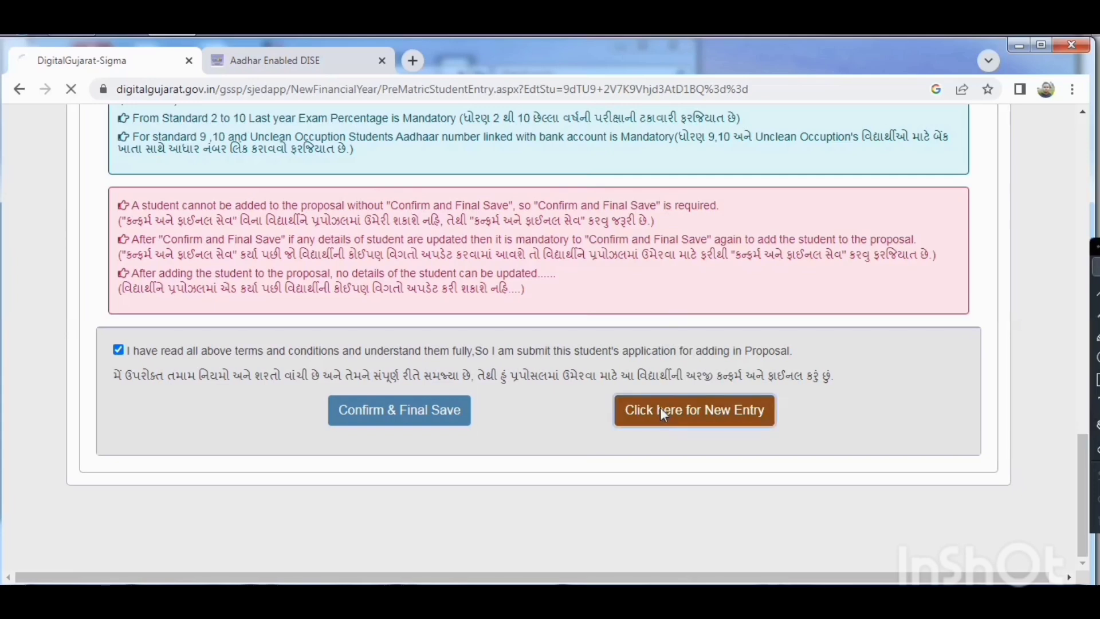